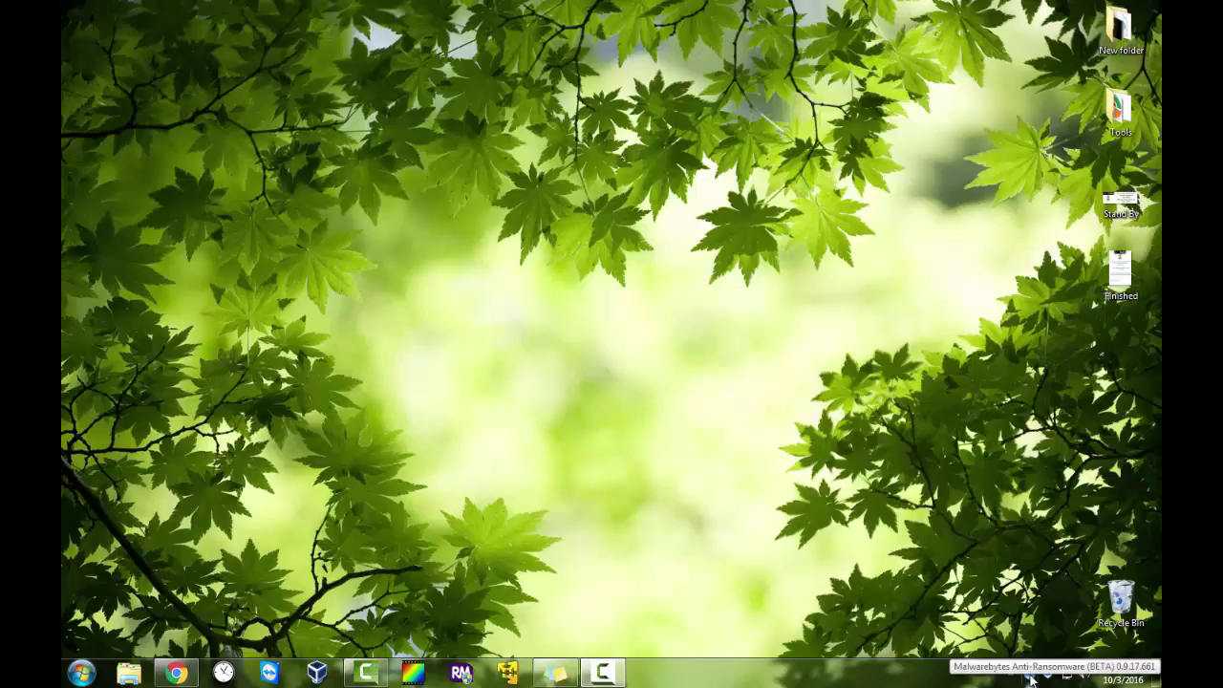
# - Show Norton ConnectSafe's Configure PC page in Chrome after viewing the OpenDNS homepage tab
pyautogui.click(191, 668)
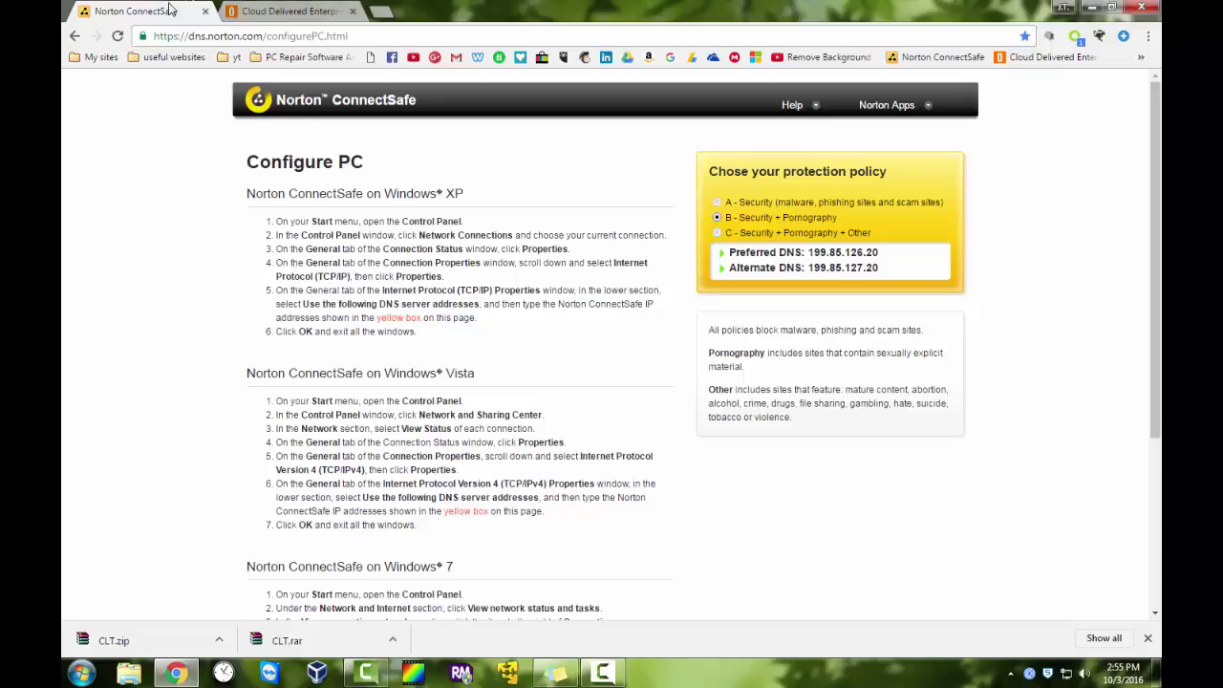
pyautogui.click(286, 12)
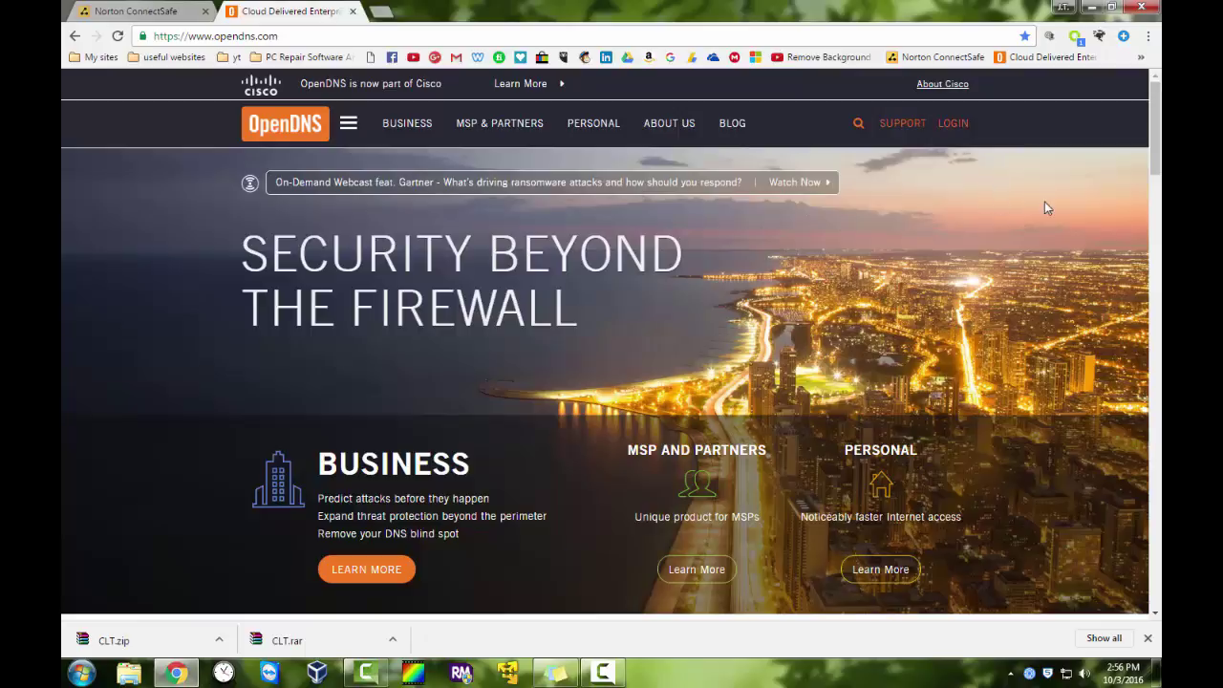
pyautogui.moveTo(1155, 144); pyautogui.dragTo(1157, 107)
pyautogui.click(134, 10)
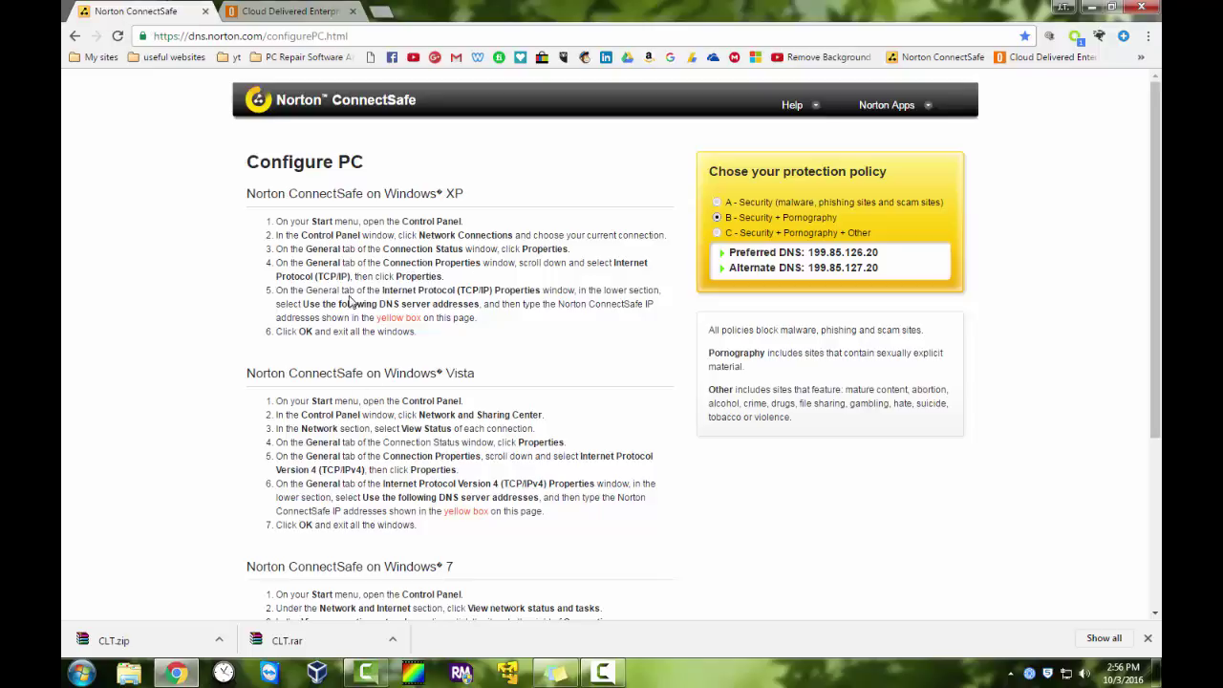
pyautogui.click(329, 9)
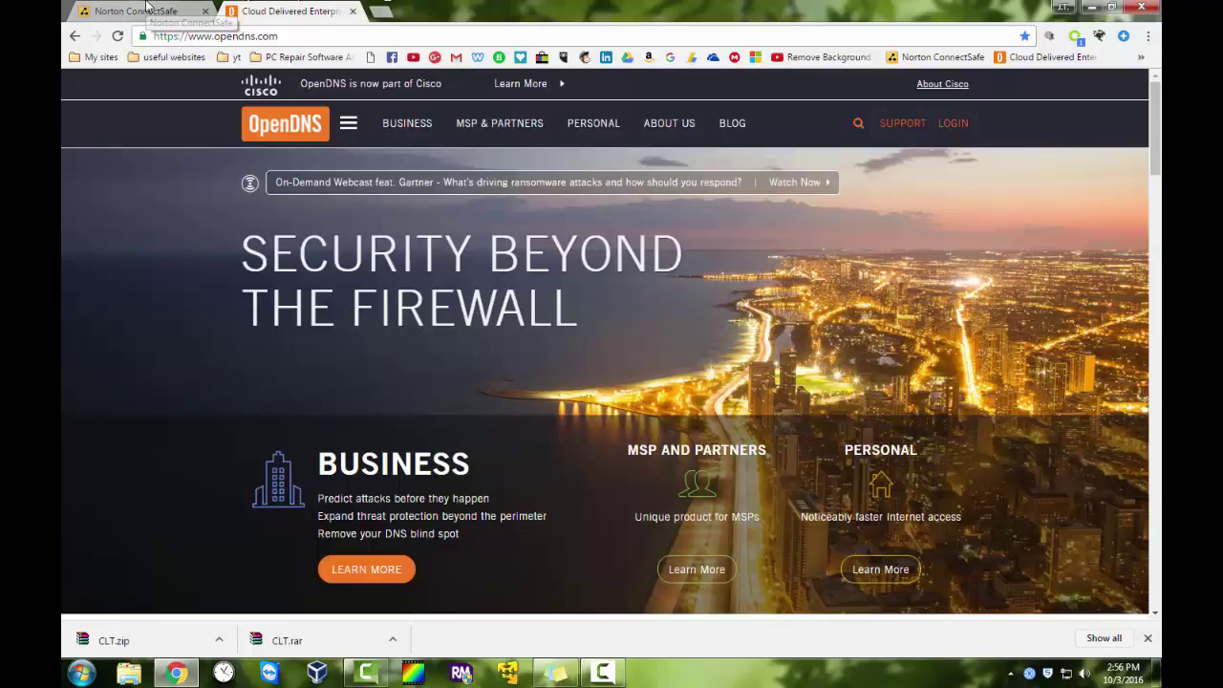
pyautogui.click(148, 10)
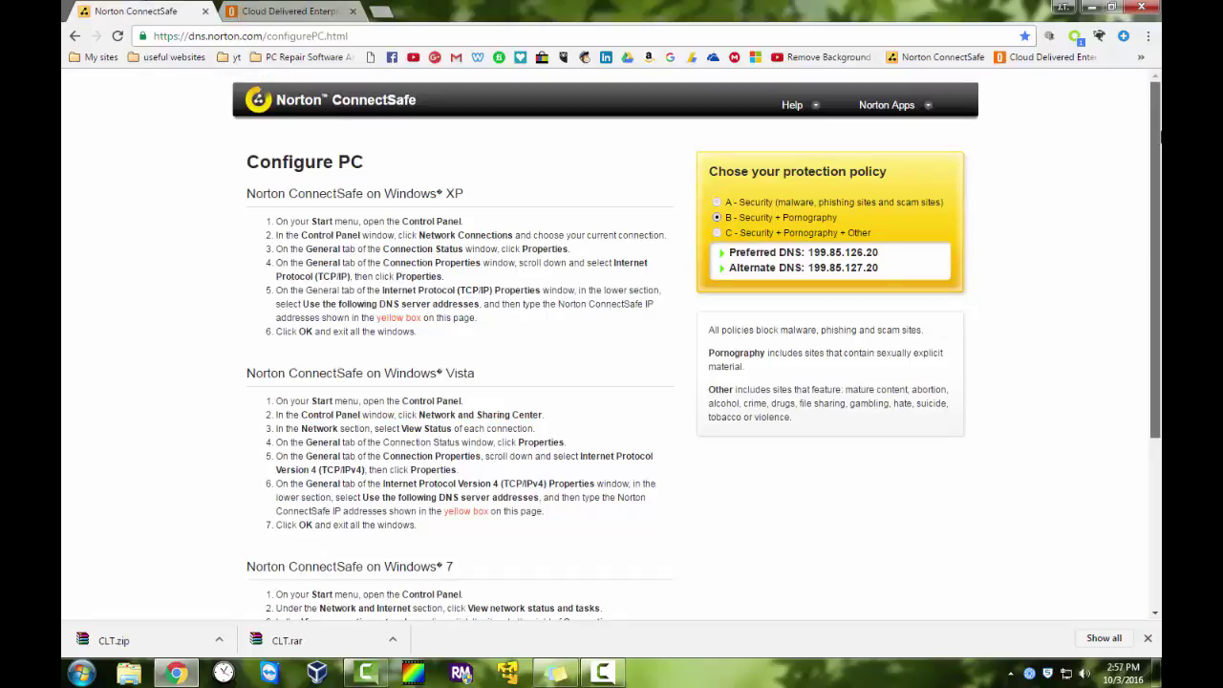
pyautogui.moveTo(1161, 139); pyautogui.dragTo(1161, 313)
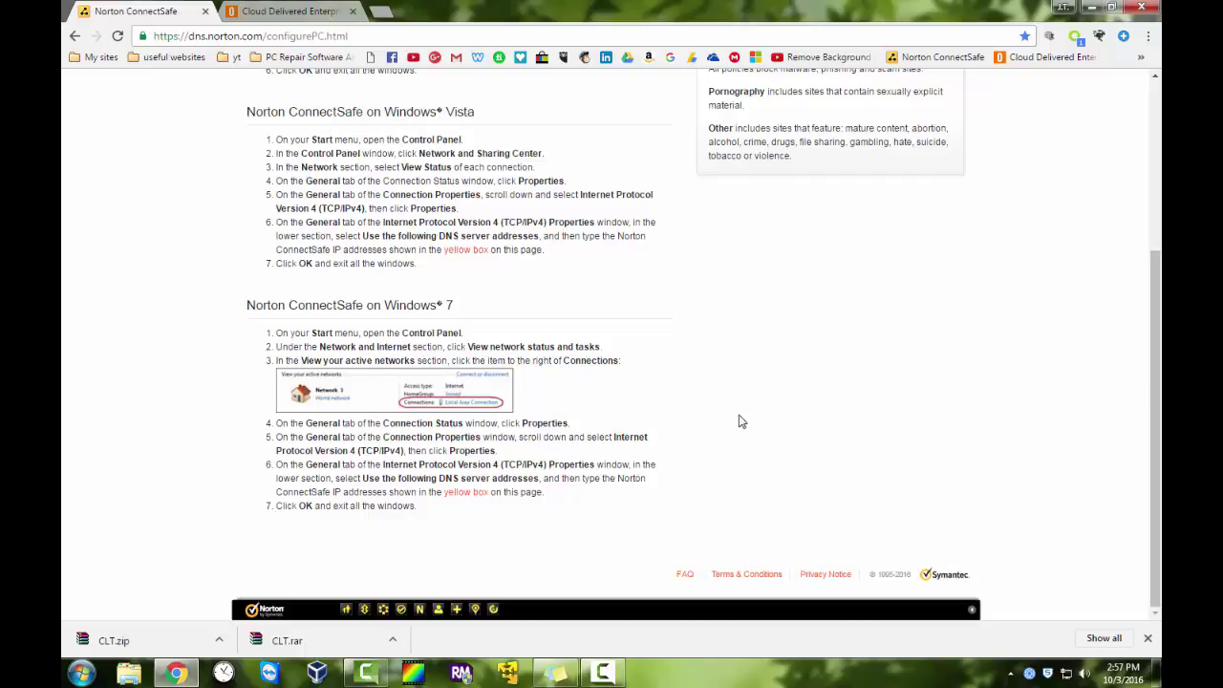
pyautogui.moveTo(1155, 440); pyautogui.dragTo(1158, 302)
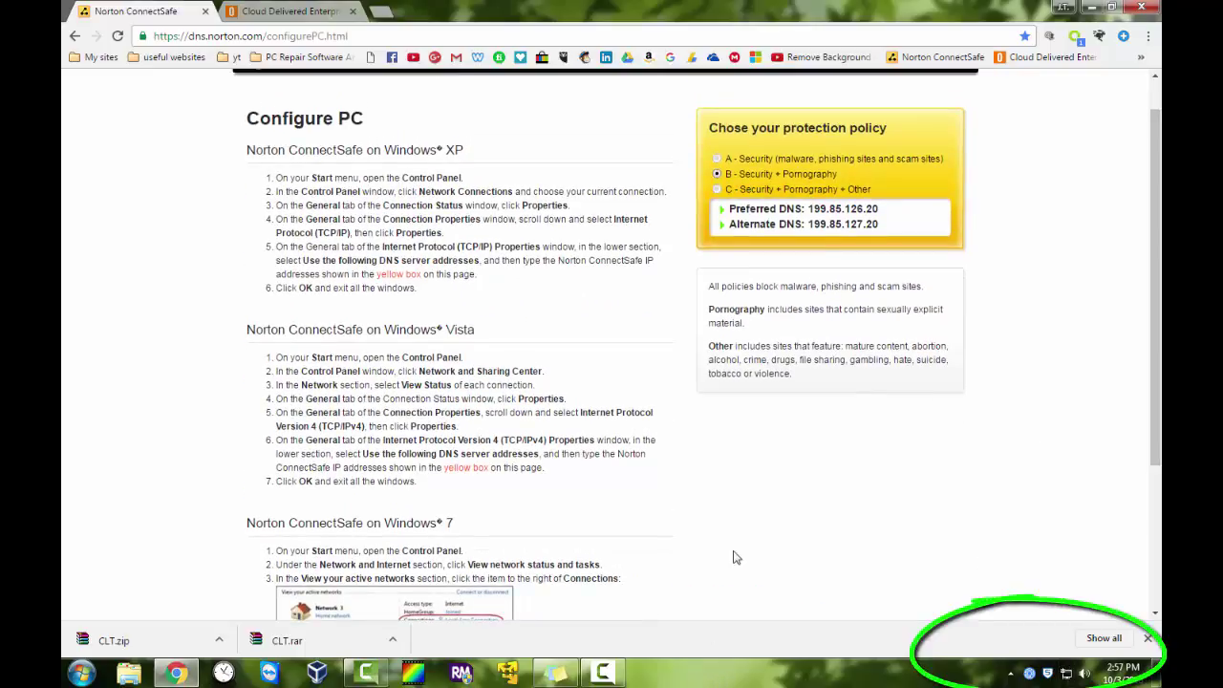
# - Open TCP/IPv4 Properties for Local Area Connection 2 through the Network and Sharing Center
pyautogui.rightClick(1066, 673)
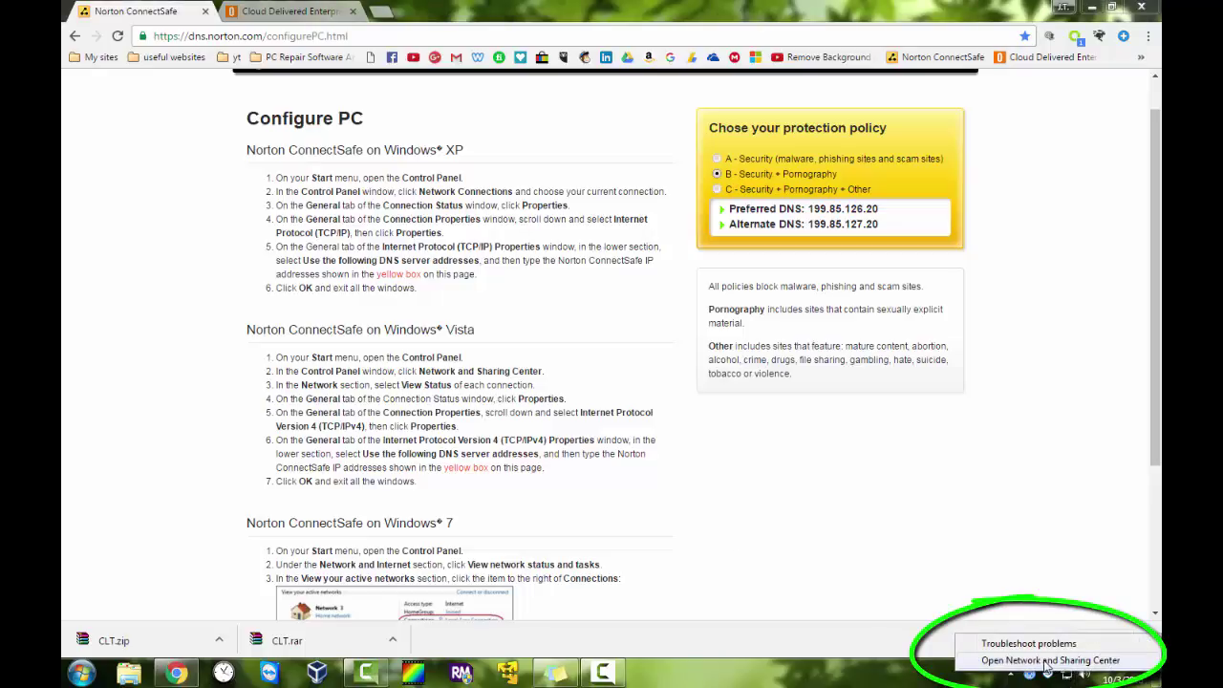
pyautogui.click(1047, 660)
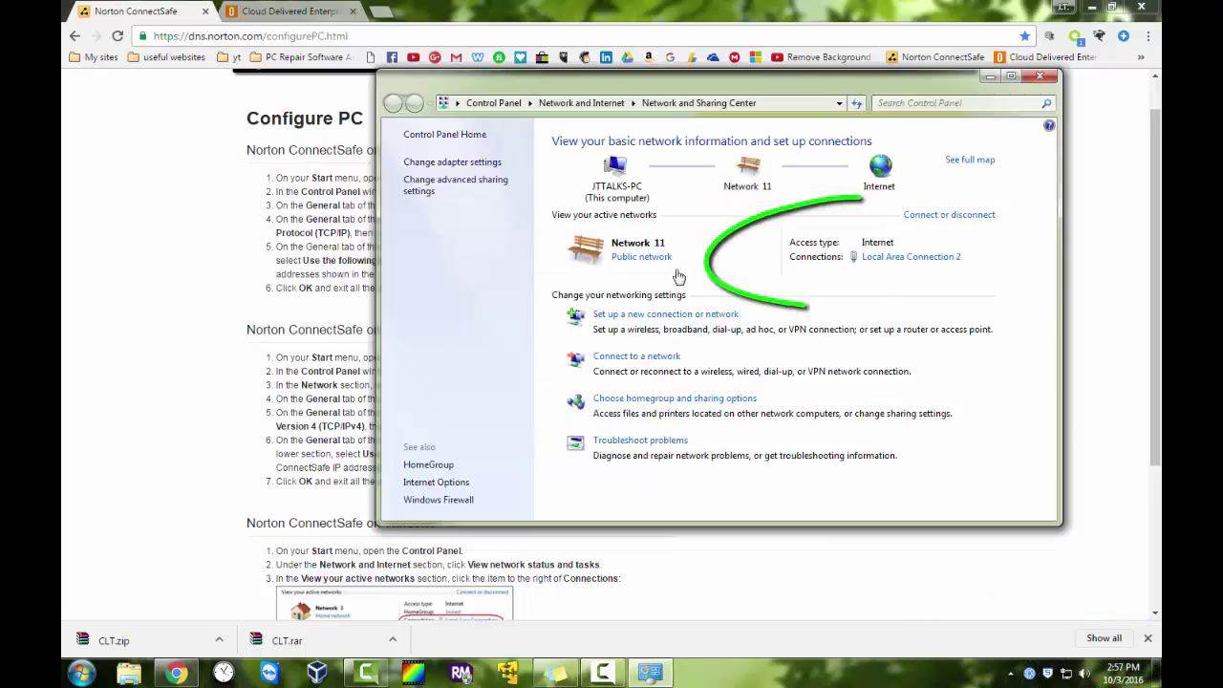
pyautogui.click(888, 259)
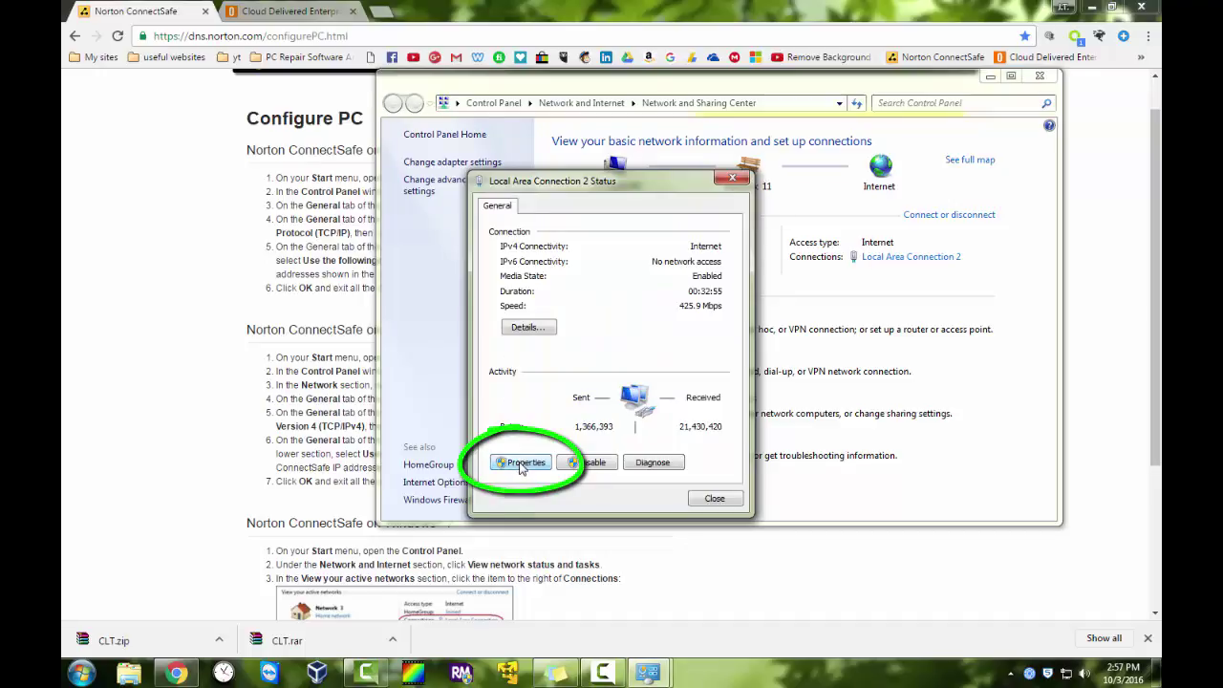
pyautogui.click(524, 462)
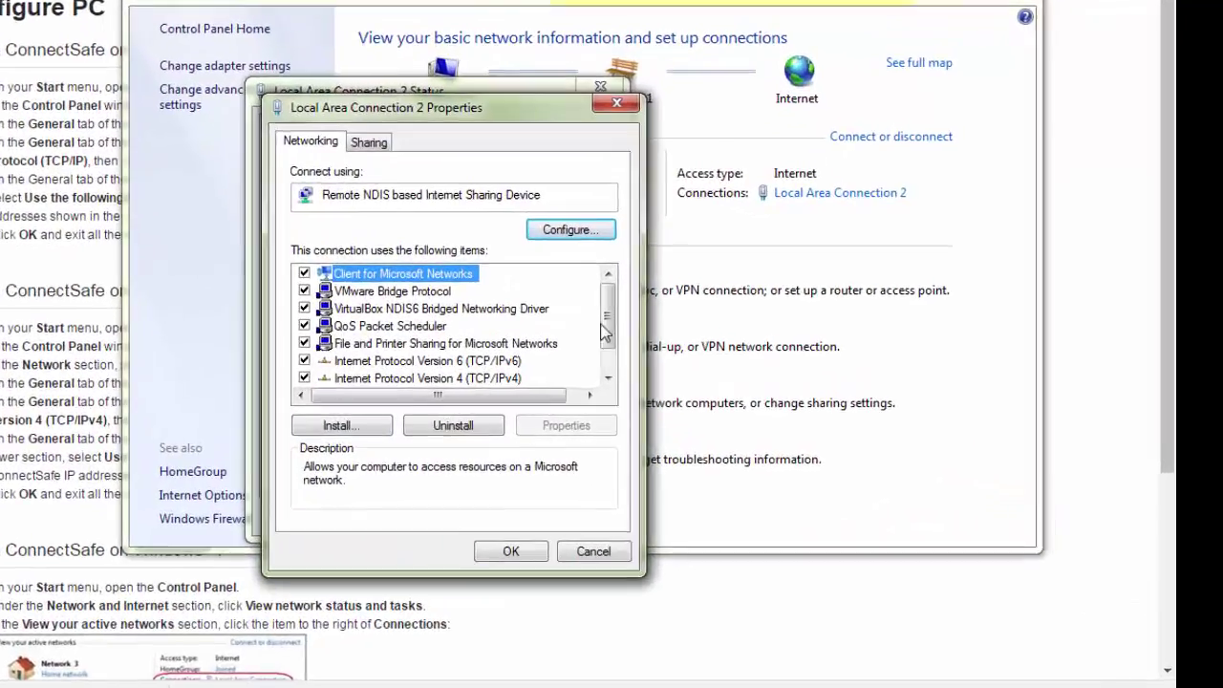
pyautogui.moveTo(739, 350); pyautogui.dragTo(739, 366)
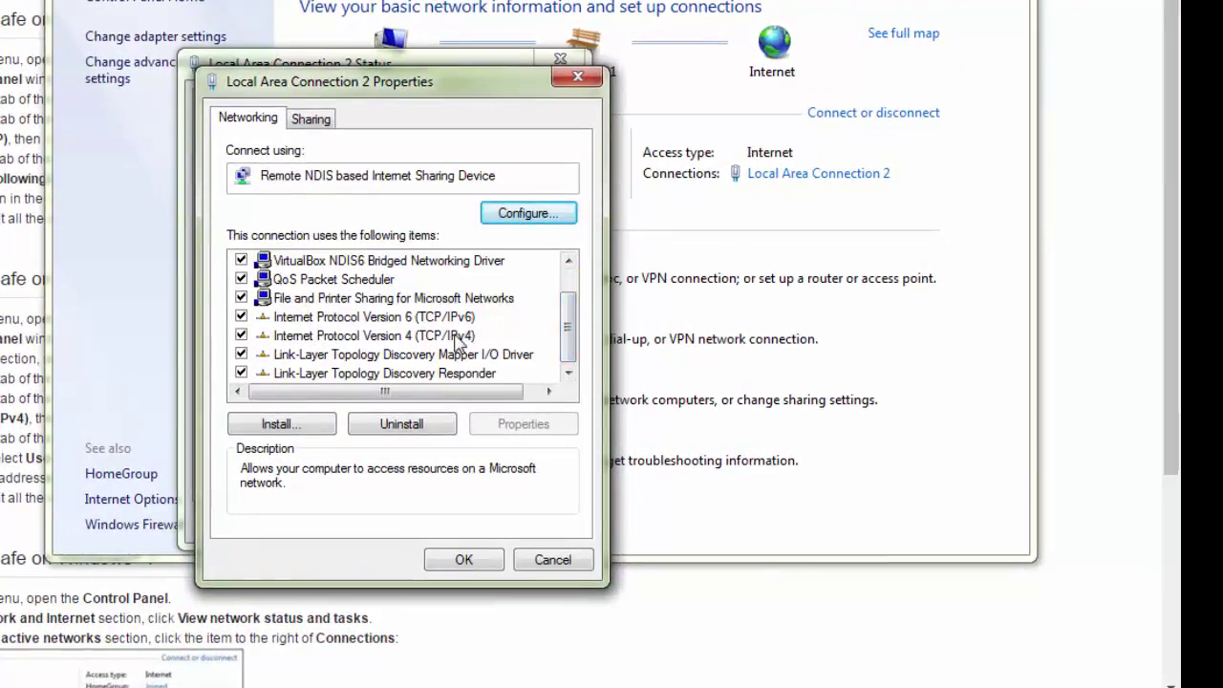
pyautogui.click(377, 336)
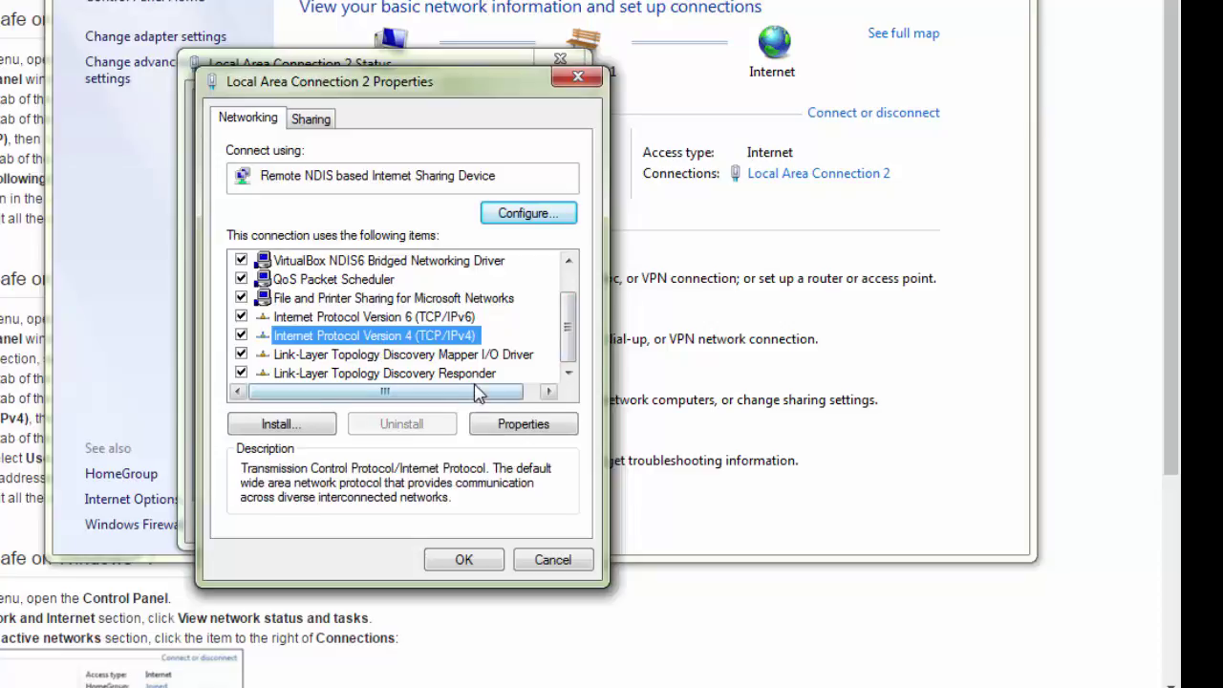
pyautogui.click(501, 426)
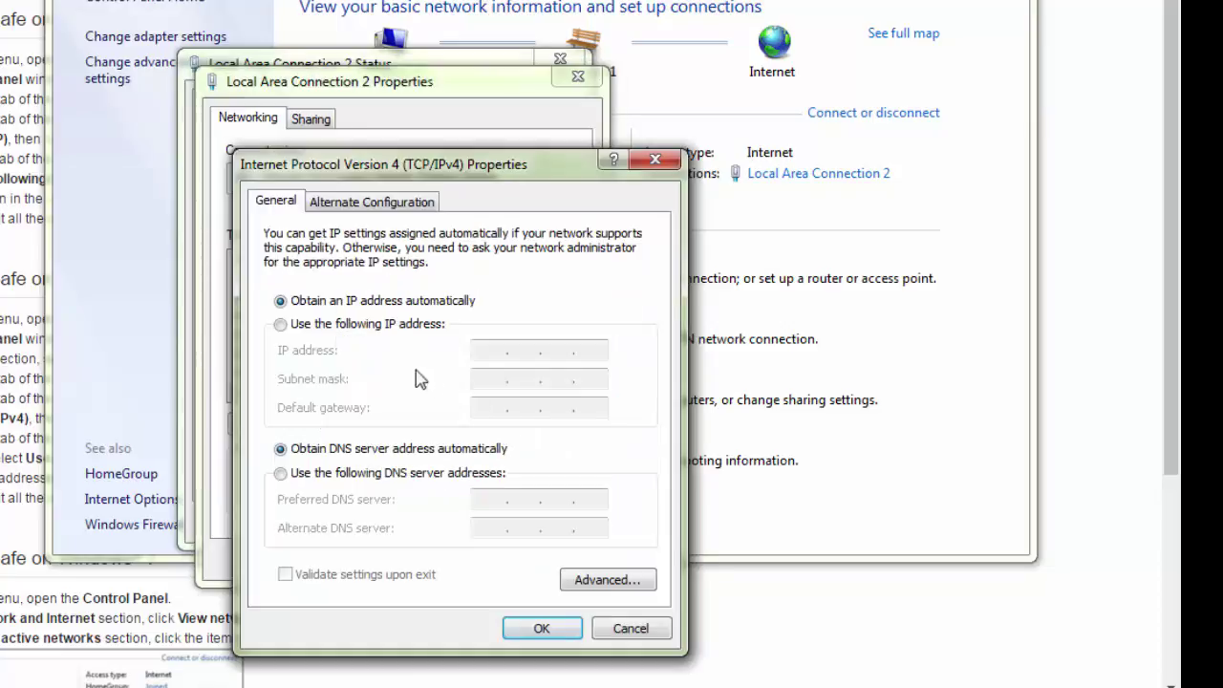
# - Select 'Use the following DNS server addresses' in the TCP/IPv4 Properties dialog
pyautogui.click(366, 475)
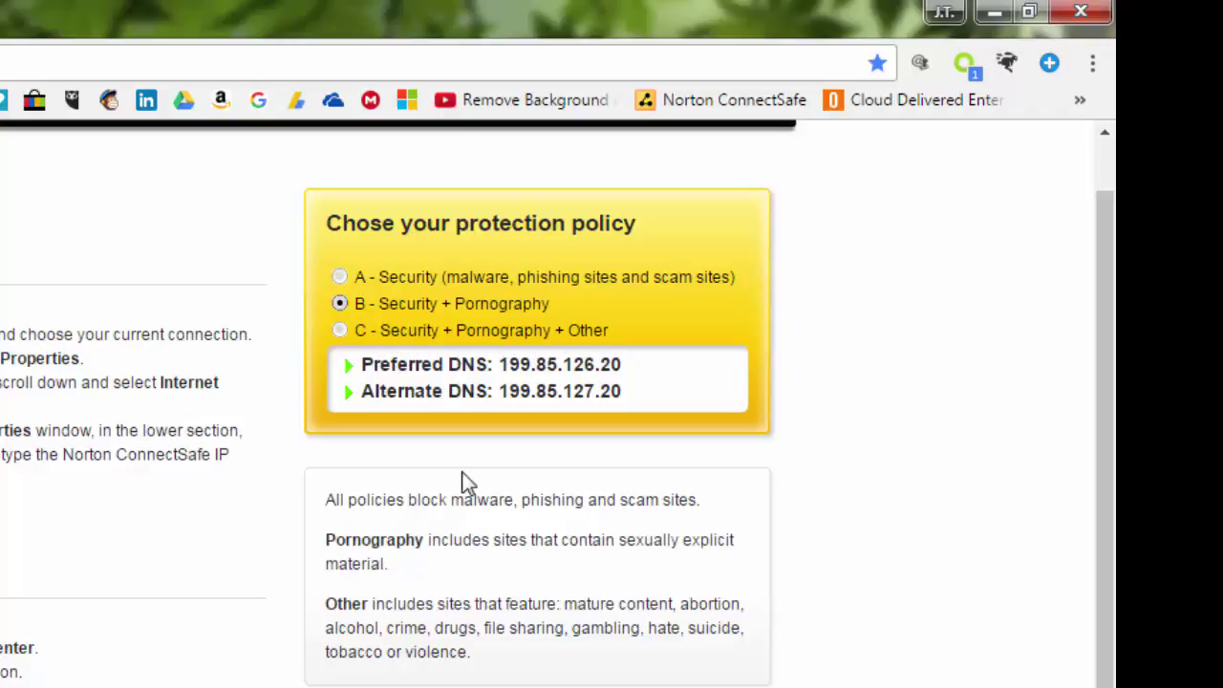
pyautogui.moveTo(368, 605); pyautogui.dragTo(471, 655)
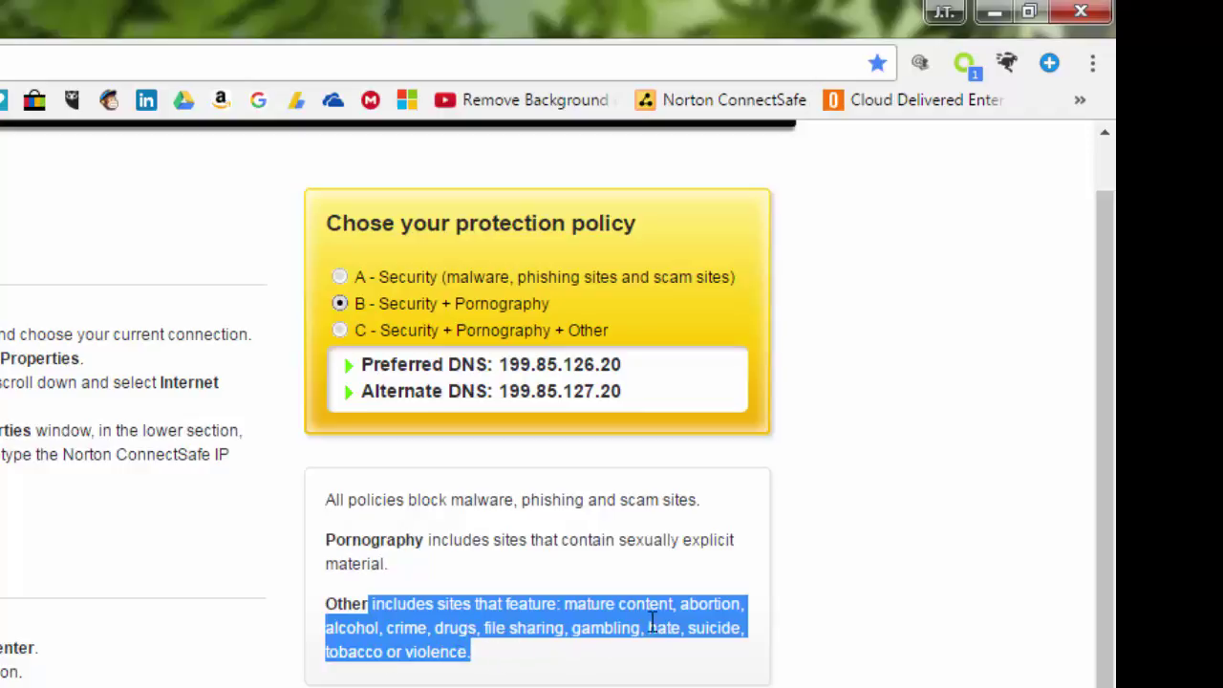
pyautogui.click(516, 630)
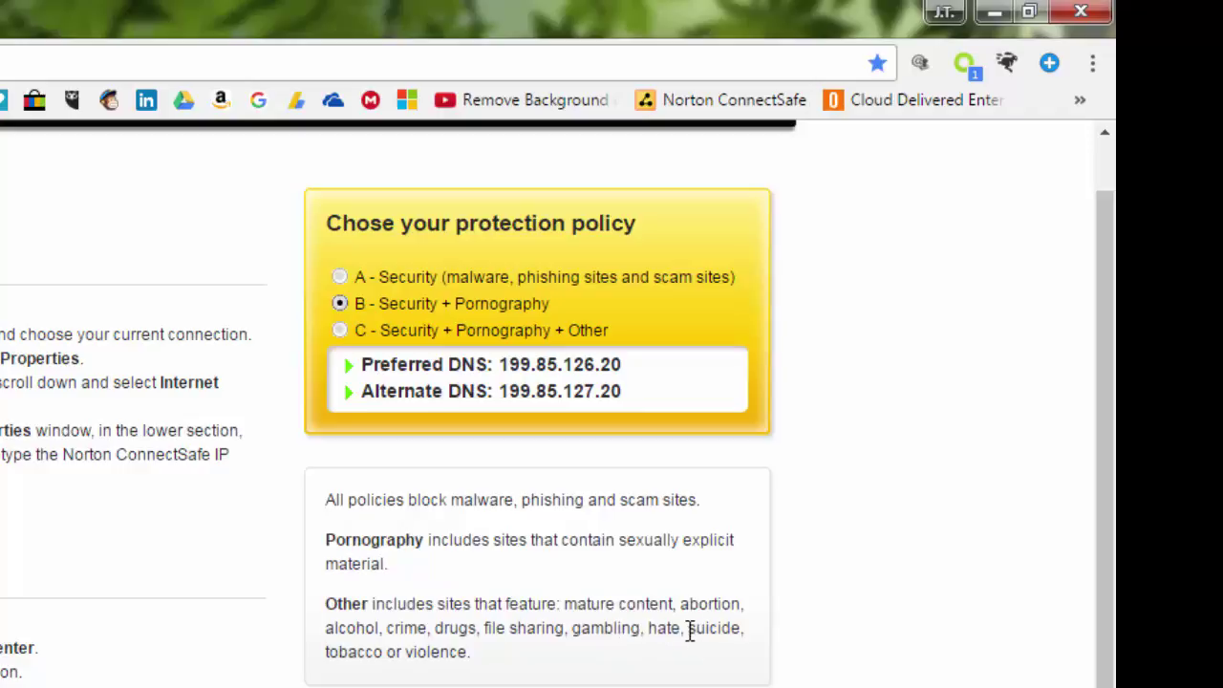
pyautogui.moveTo(687, 627); pyautogui.dragTo(743, 636)
pyautogui.moveTo(688, 628); pyautogui.dragTo(742, 630)
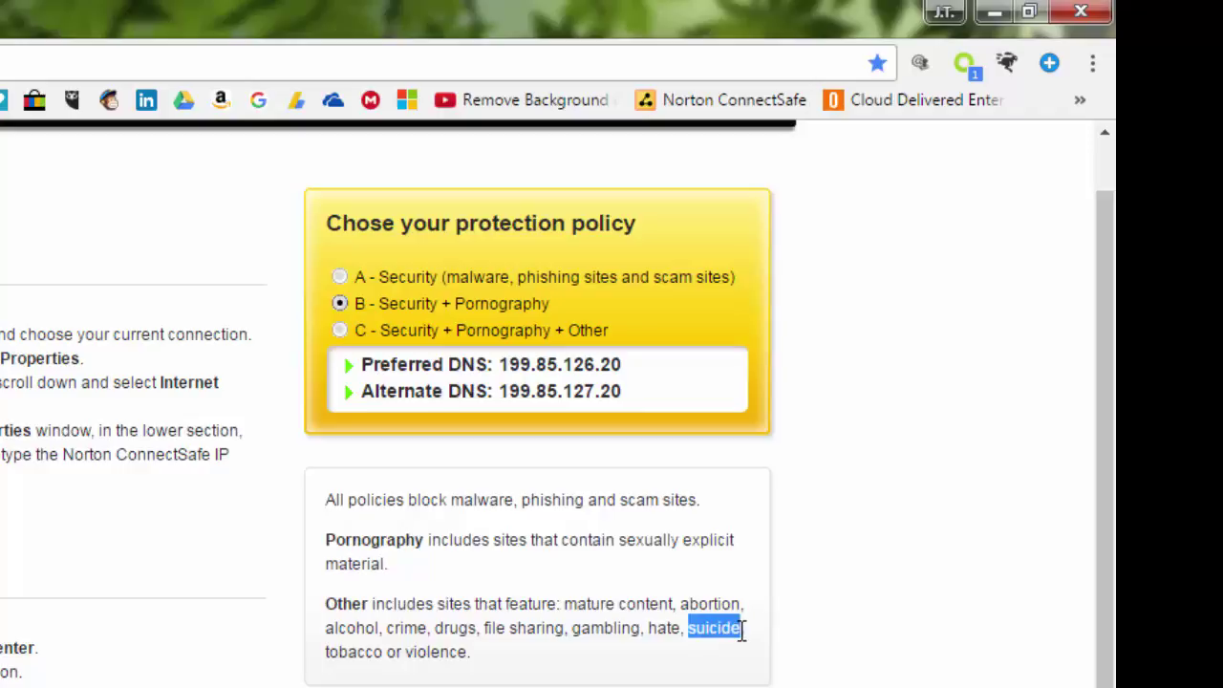
pyautogui.click(720, 628)
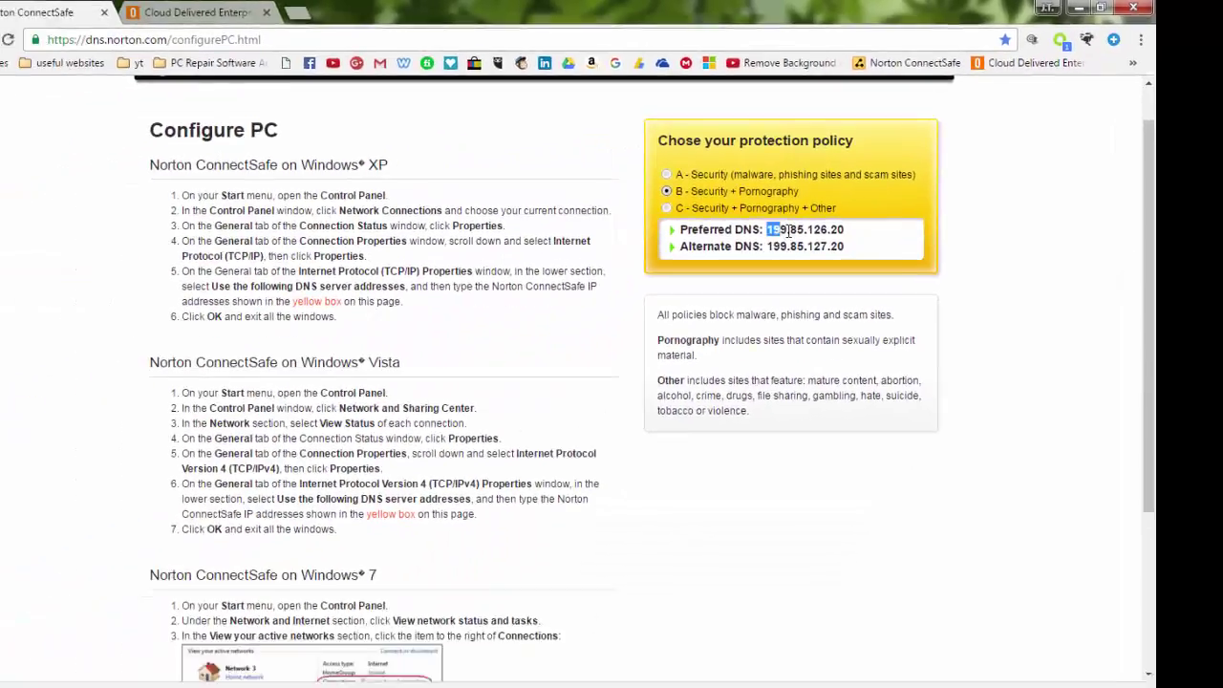
# - Copy 199.85.126.20 from the Norton page into the Preferred DNS server field
pyautogui.moveTo(496, 364); pyautogui.dragTo(612, 378)
pyautogui.moveTo(873, 218); pyautogui.dragTo(880, 214)
pyautogui.rightClick(877, 212)
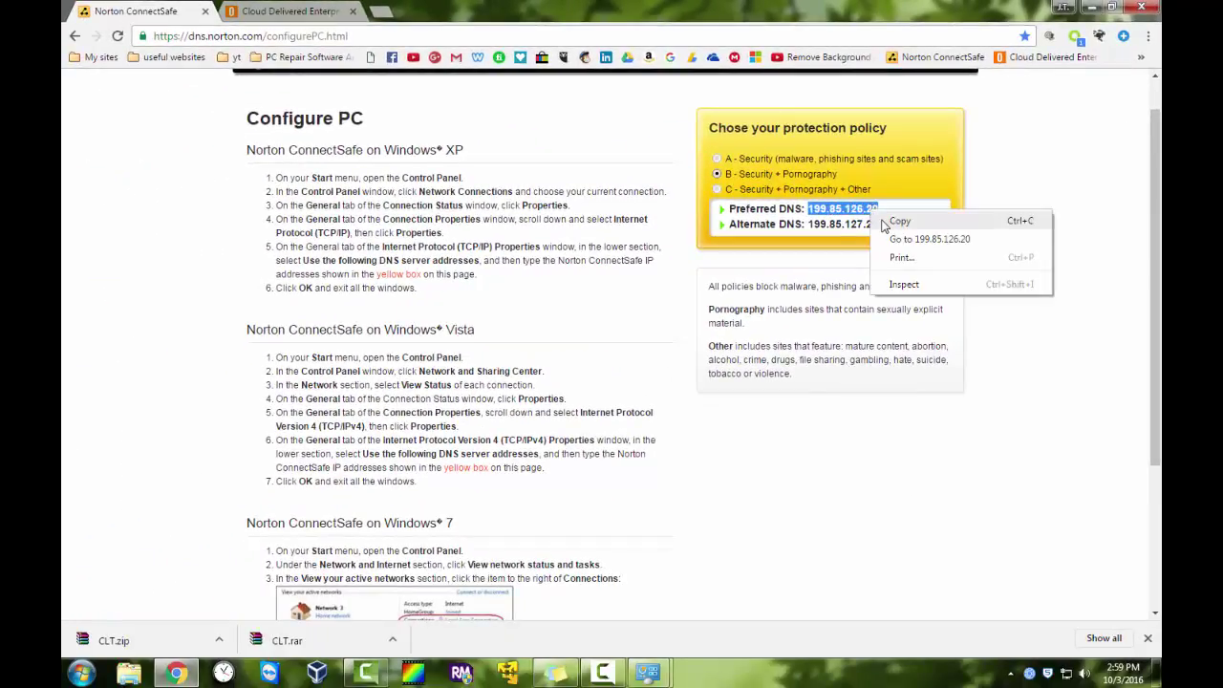
pyautogui.click(895, 222)
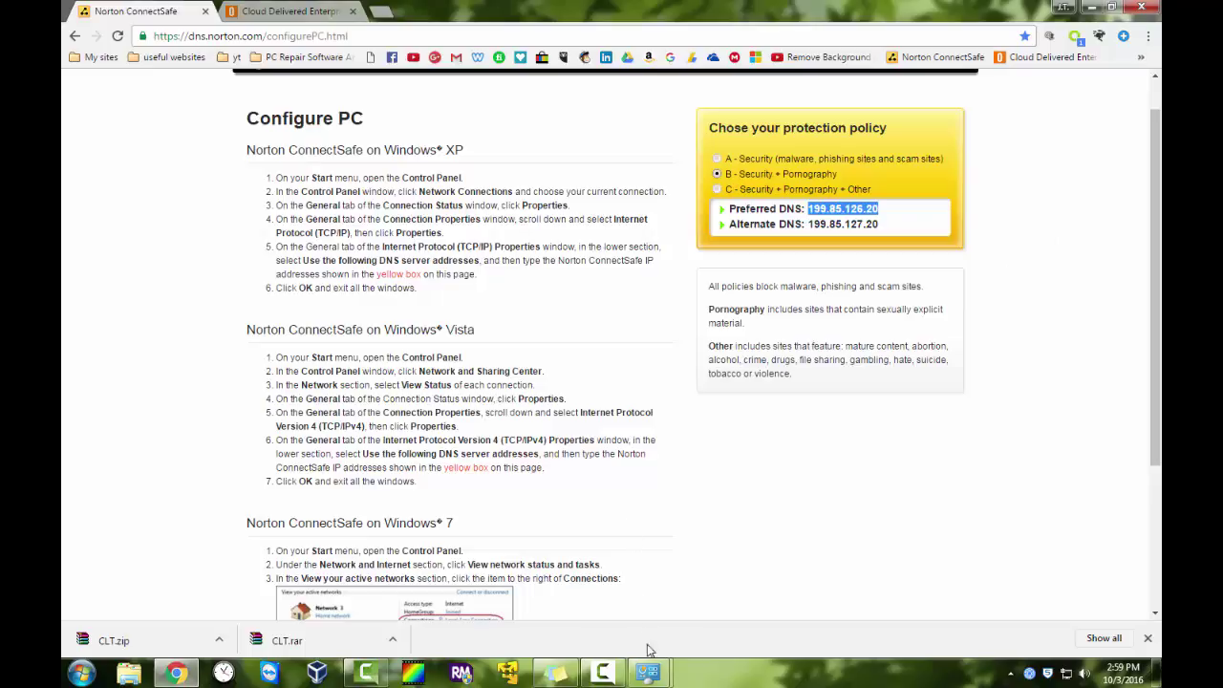
pyautogui.moveTo(650, 676)
pyautogui.click(722, 594)
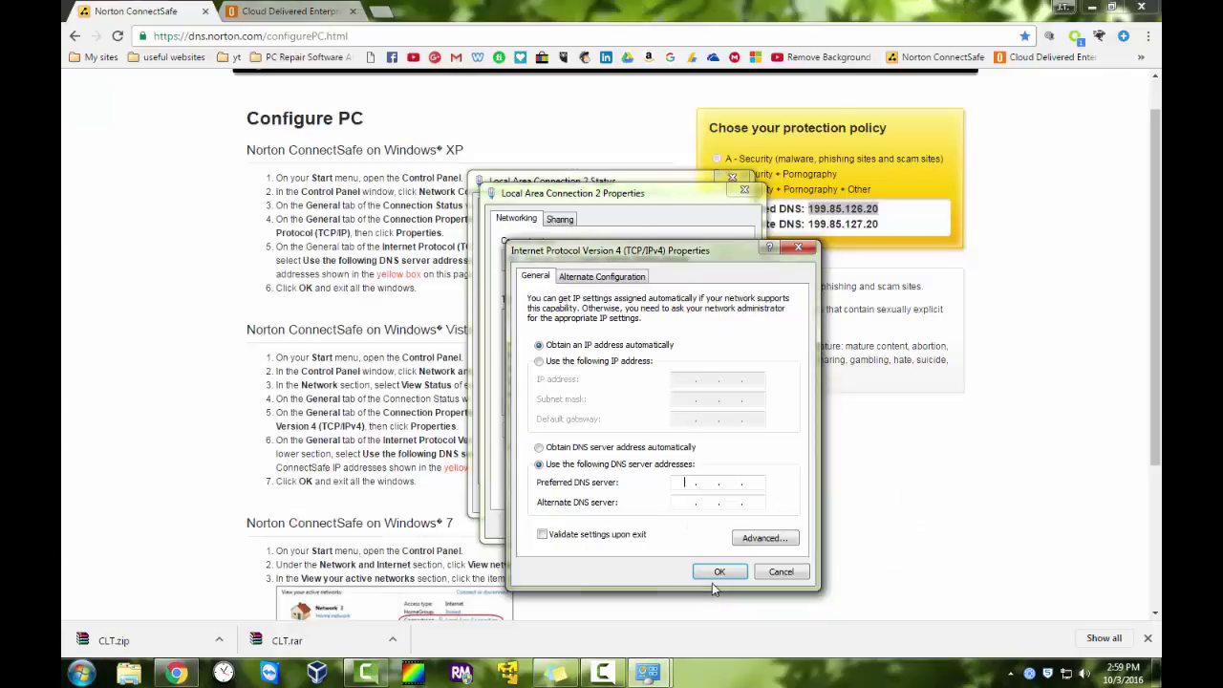
pyautogui.click(689, 482)
pyautogui.hotkey('ctrl', 'v')
# - Copy 199.85.127.20 from the Norton page into the Alternate DNS server field
pyautogui.moveTo(879, 223); pyautogui.dragTo(807, 223)
pyautogui.rightClick(813, 225)
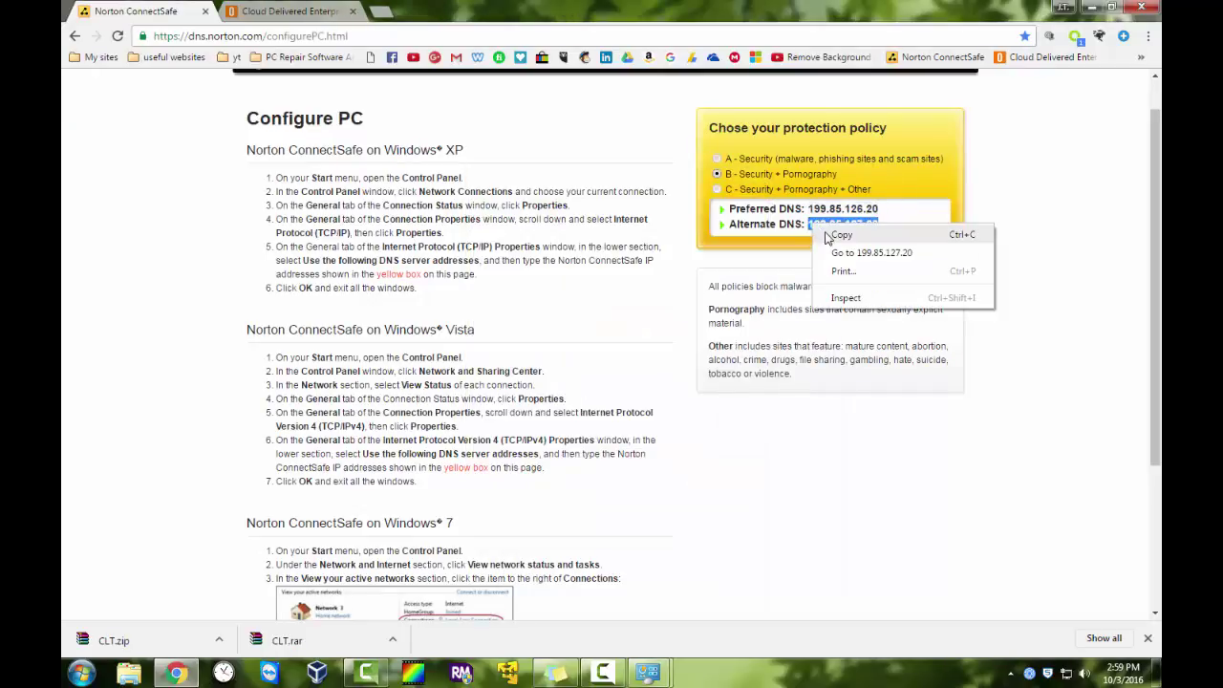
pyautogui.click(828, 238)
pyautogui.moveTo(665, 672)
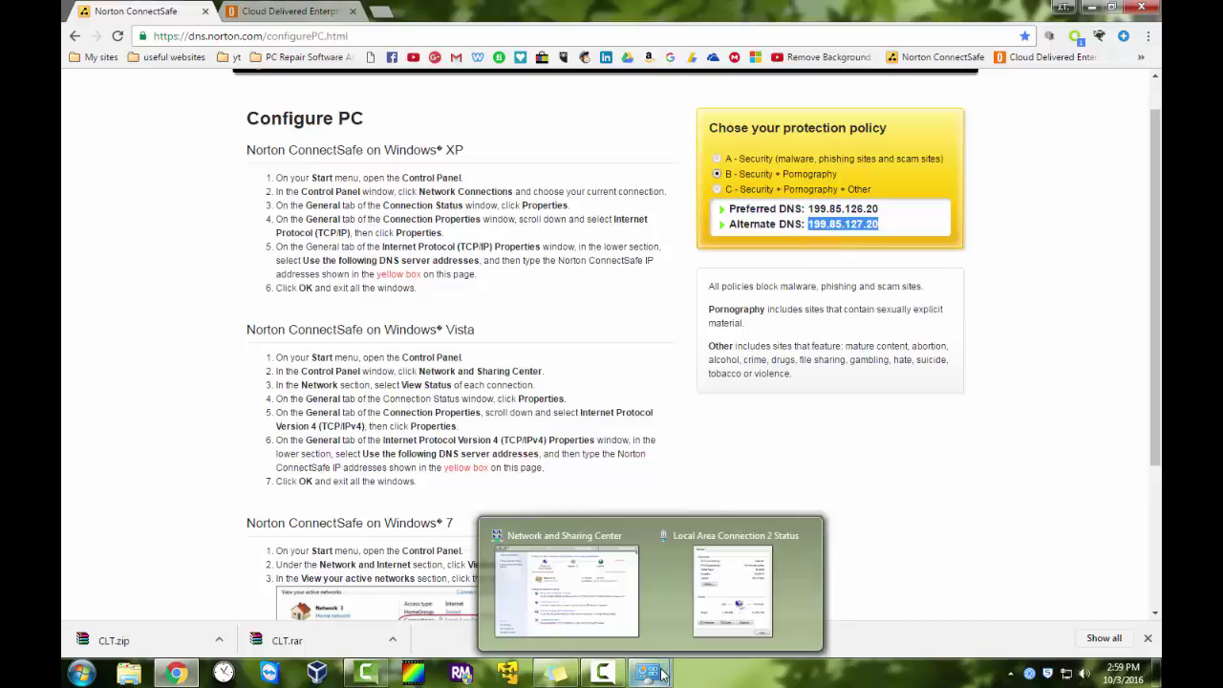
pyautogui.click(711, 608)
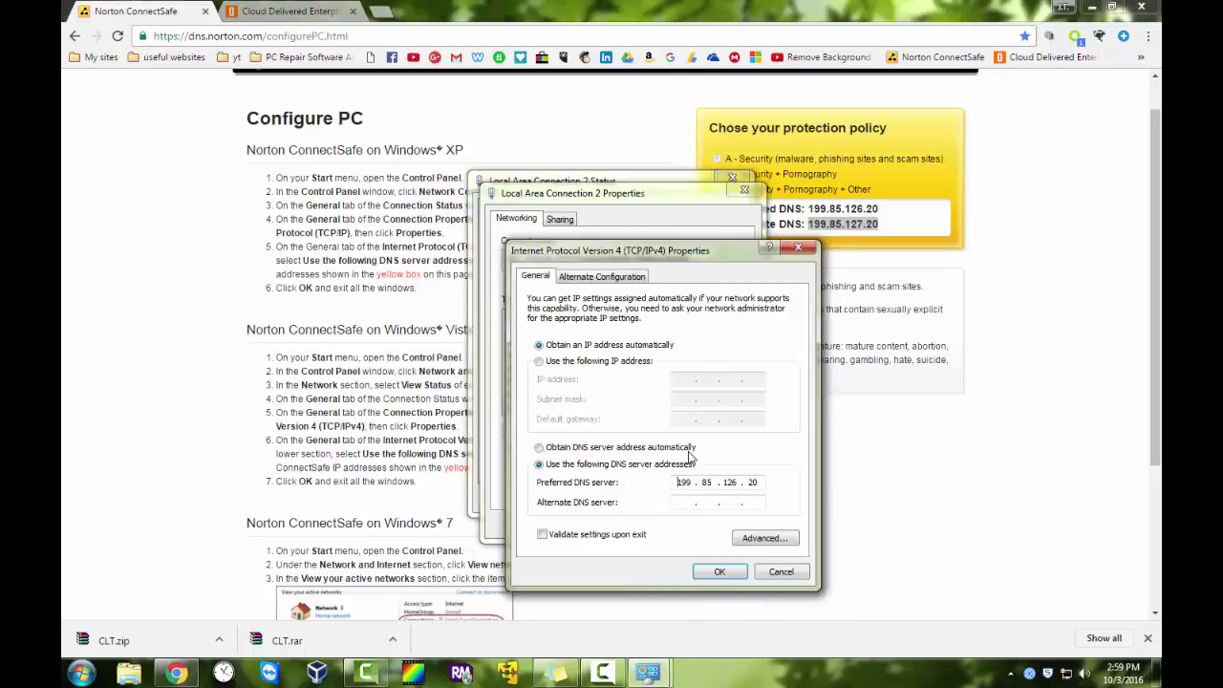
pyautogui.click(685, 503)
pyautogui.hotkey('ctrl', 'v')
# - Enable Validate settings upon exit, confirm the DNS settings, and close the connection dialogs
pyautogui.click(627, 539)
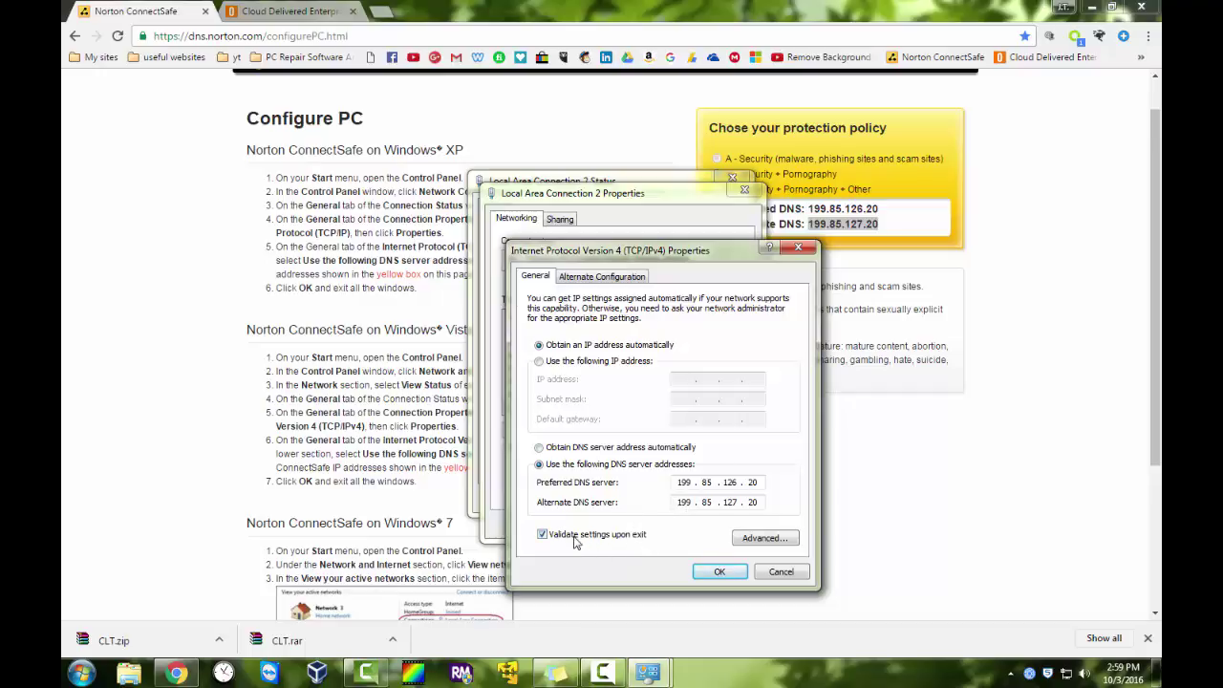
pyautogui.click(719, 571)
pyautogui.click(667, 528)
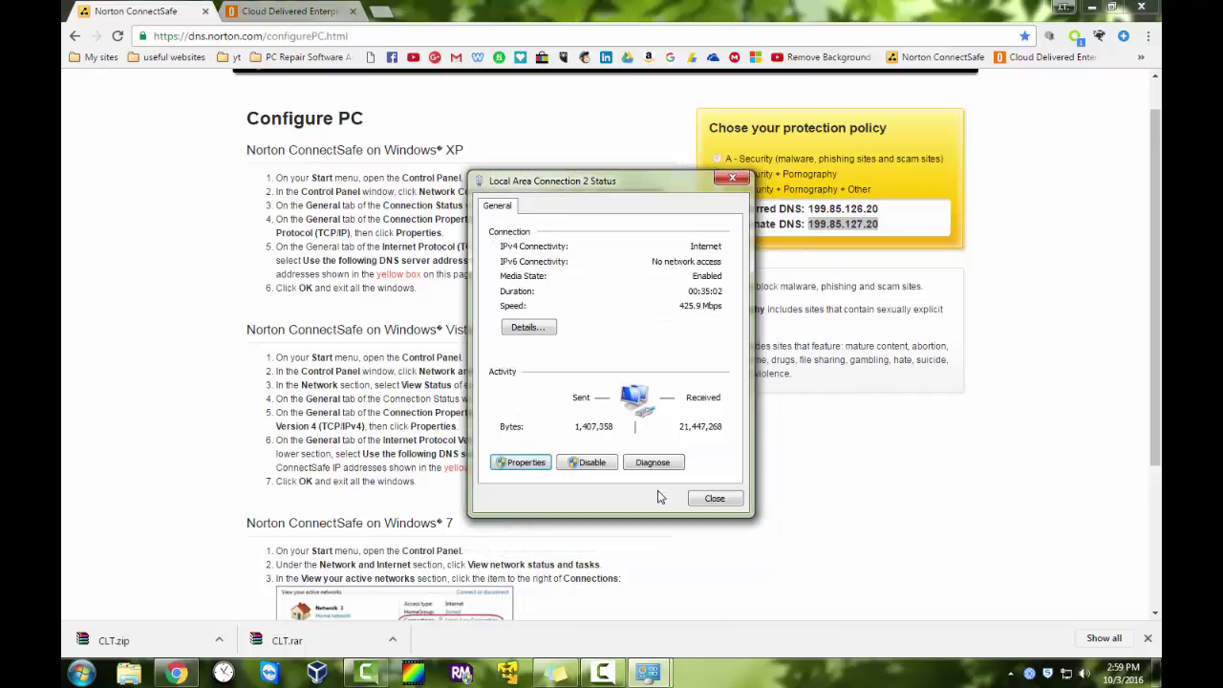
pyautogui.click(714, 498)
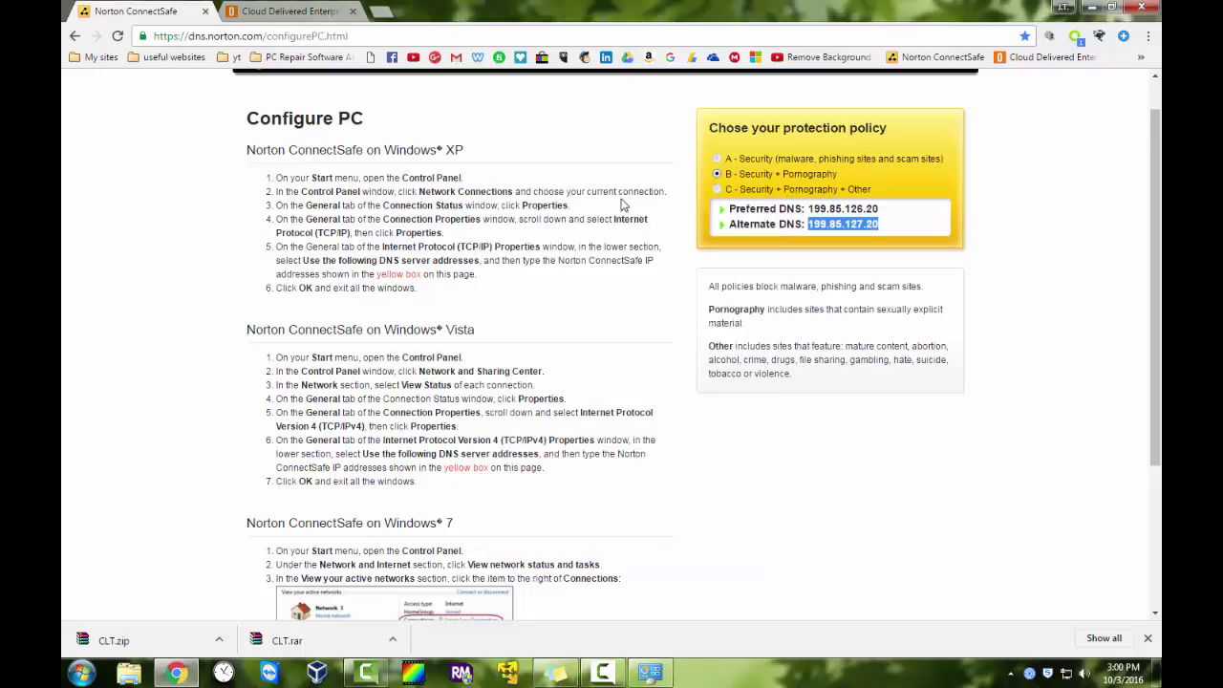
pyautogui.click(776, 285)
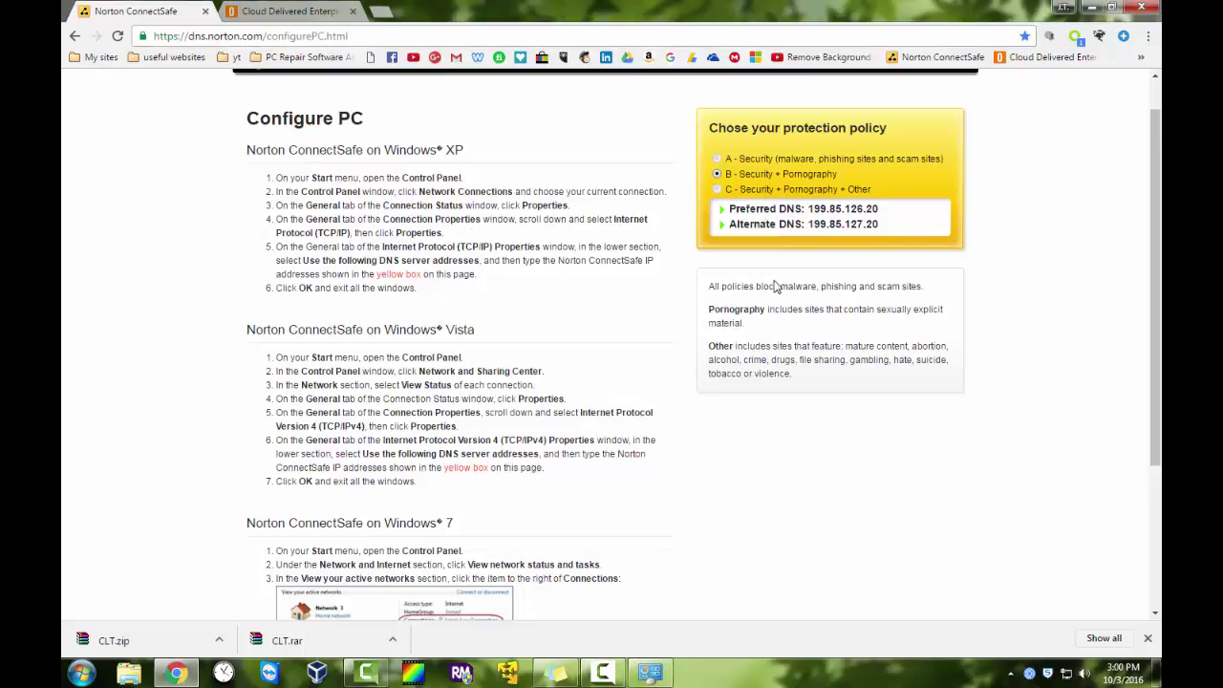
# - Reopen Local Area Connection 2's IPv4 settings, confirm DNS 199.85.126.20/199.85.127.20, and close dialogs
pyautogui.rightClick(1068, 674)
pyautogui.click(1067, 666)
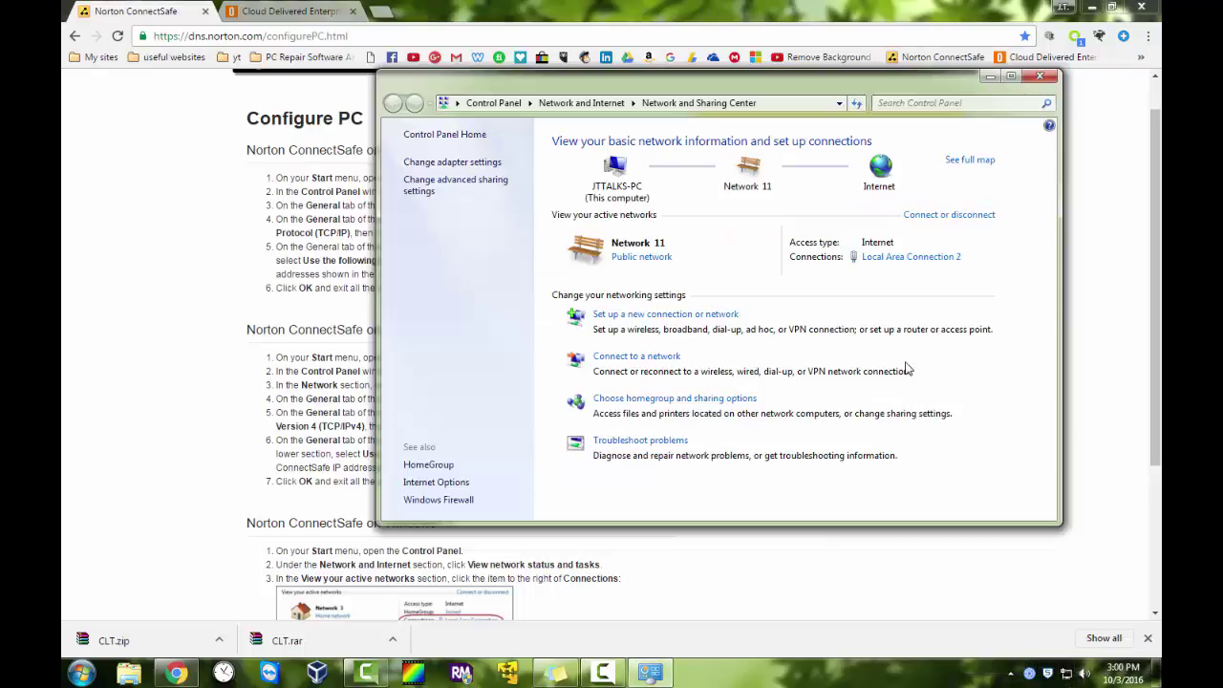
pyautogui.click(912, 257)
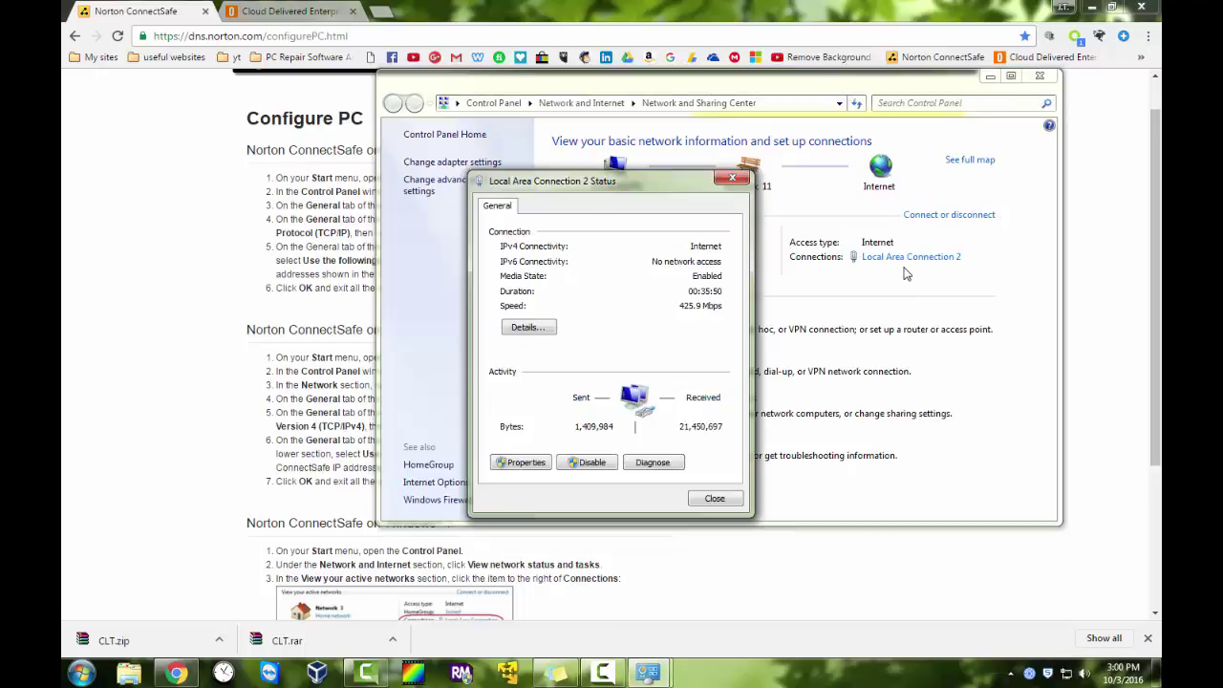
pyautogui.click(522, 462)
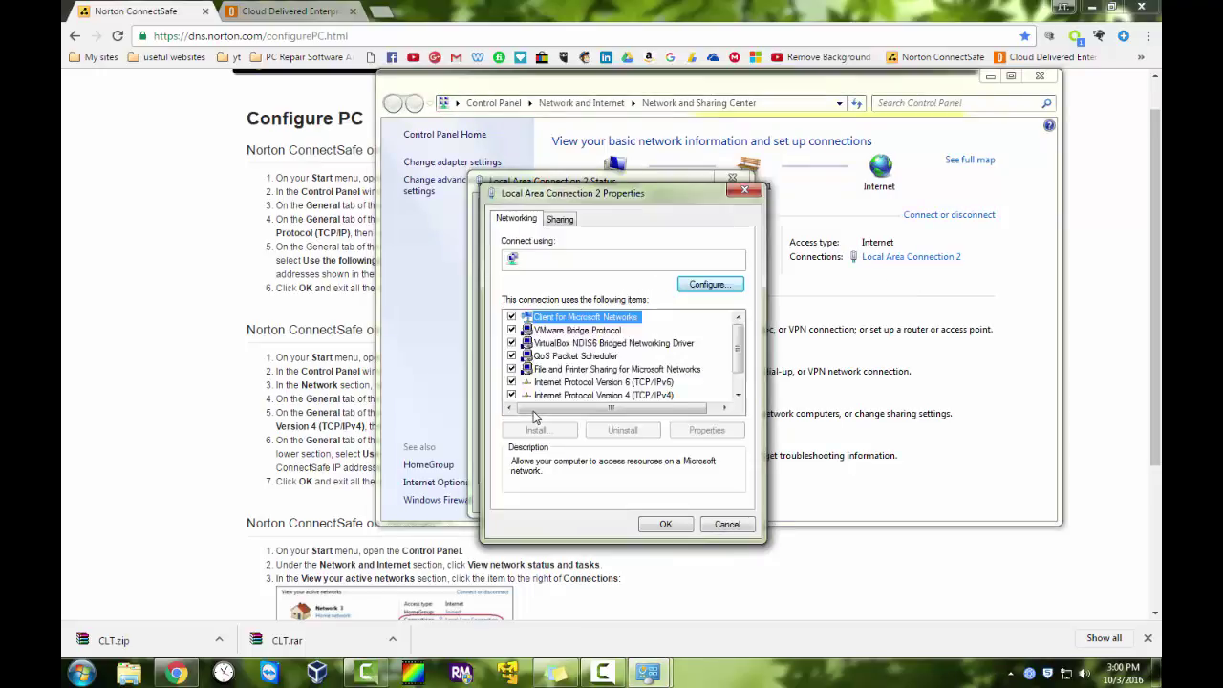
pyautogui.click(546, 394)
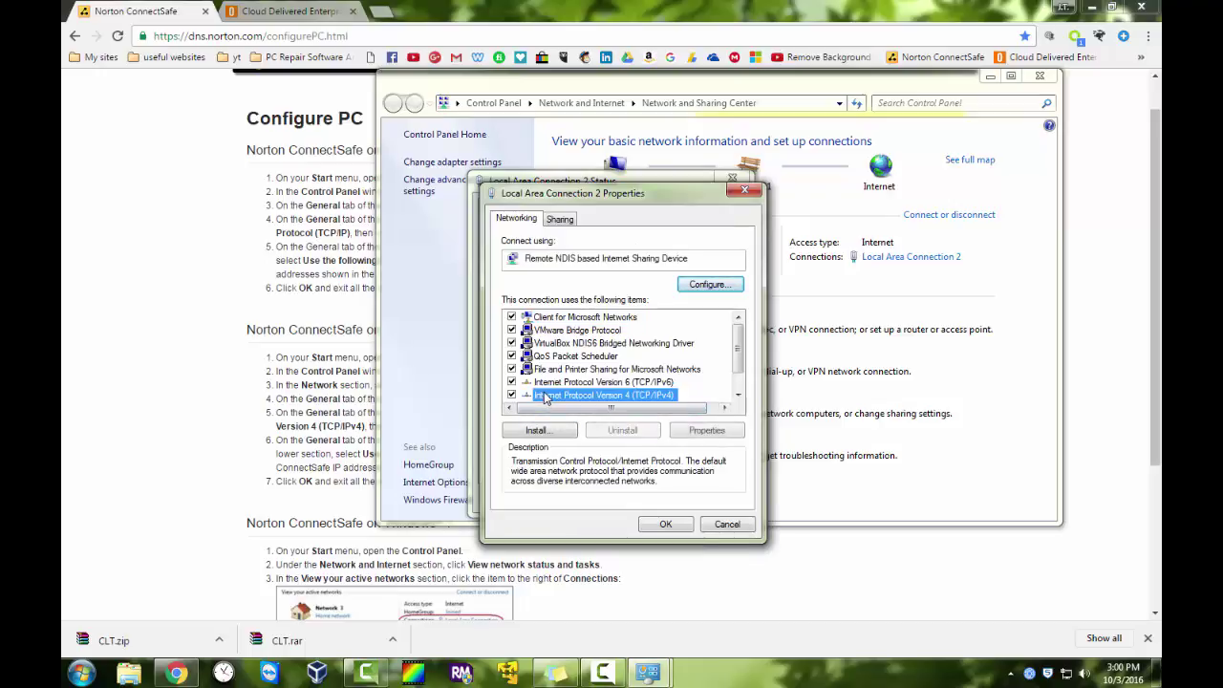
pyautogui.click(702, 432)
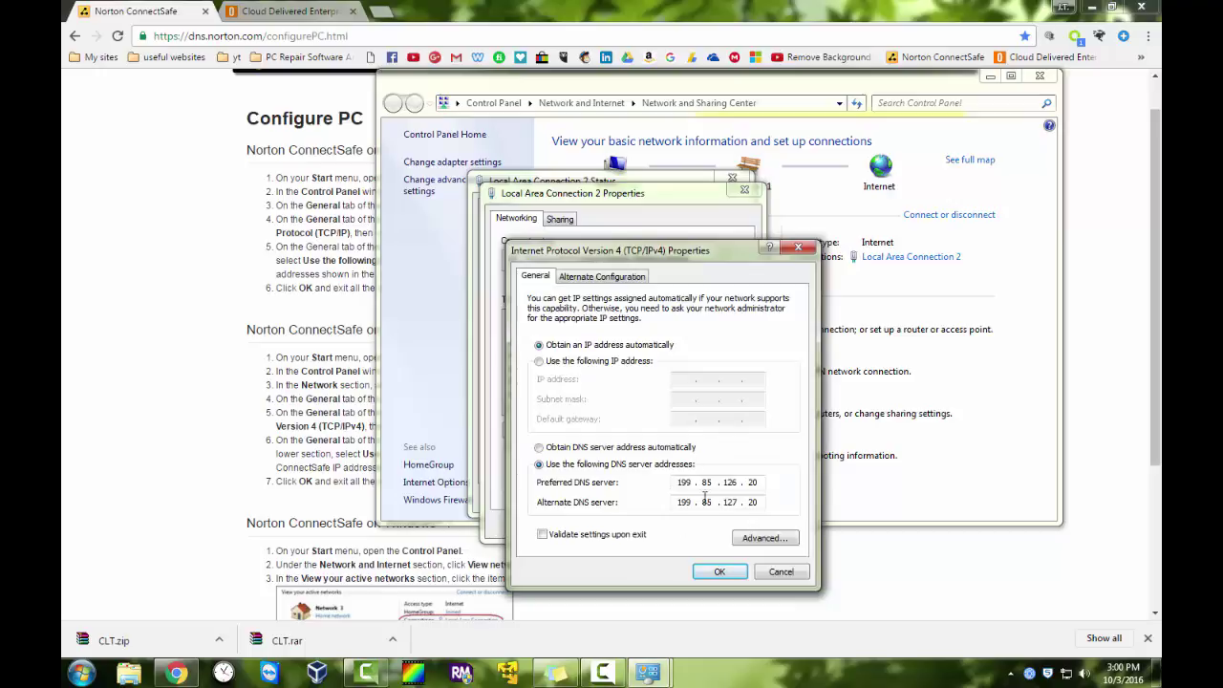
pyautogui.click(721, 571)
pyautogui.click(666, 524)
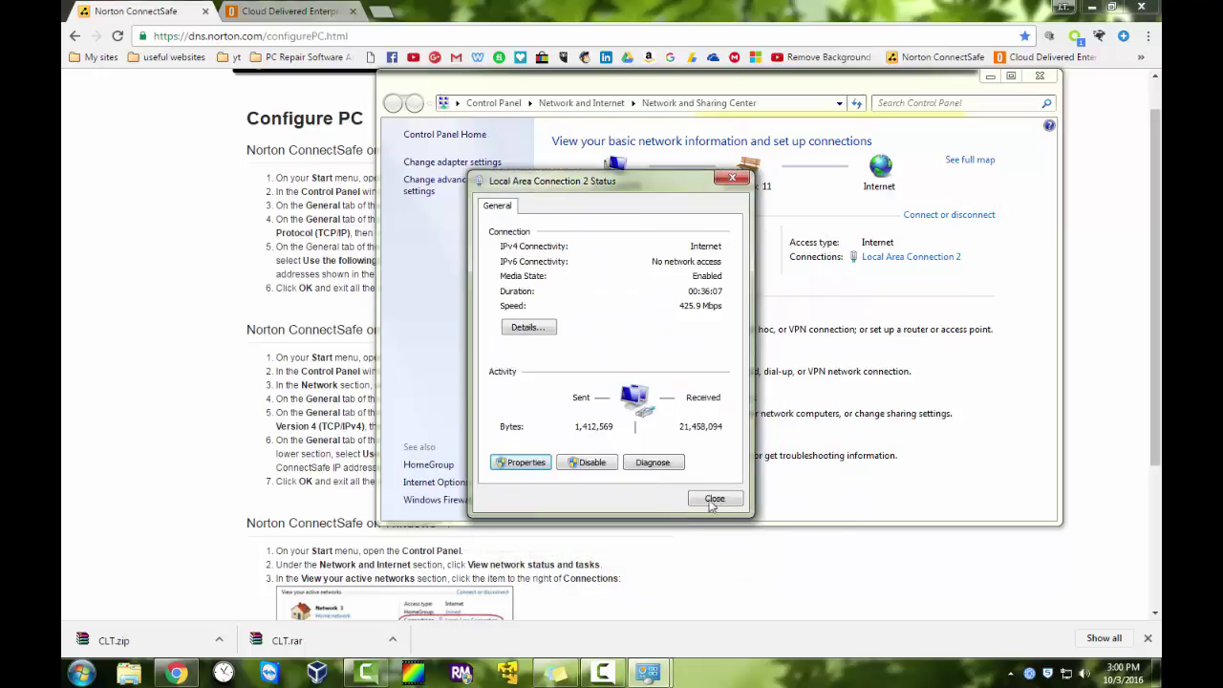
pyautogui.click(714, 503)
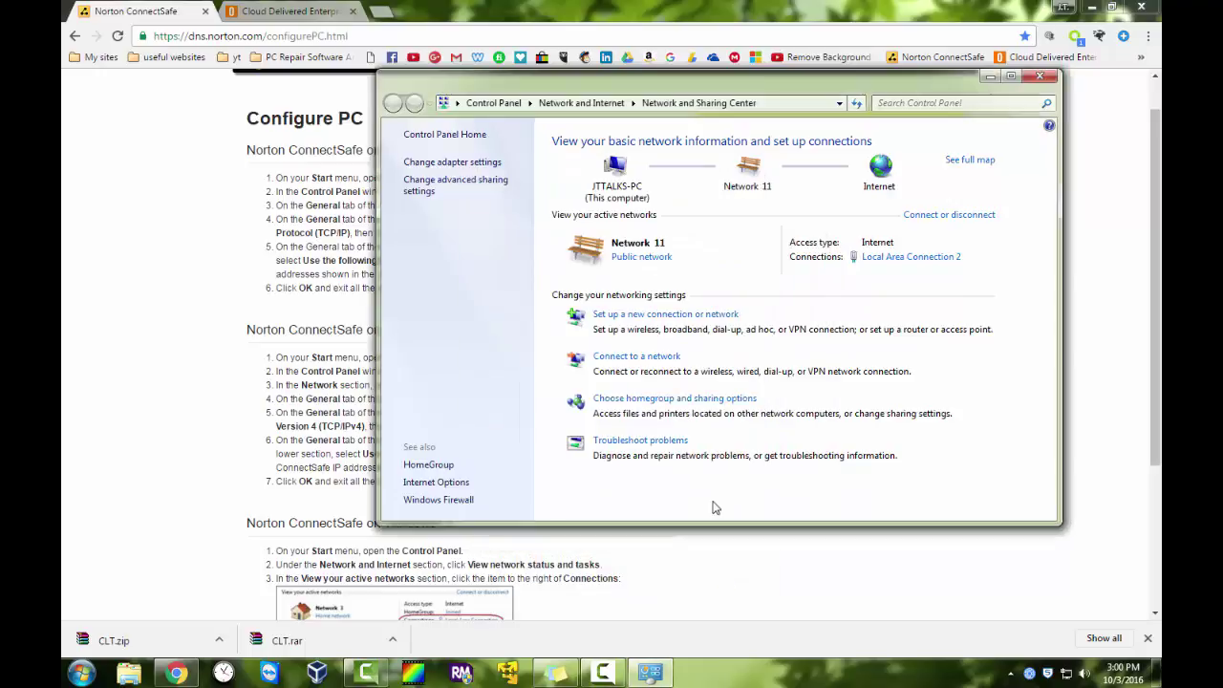
# - Close the Network and Sharing Center and Google 'porn' in a new Chrome tab
pyautogui.click(1039, 76)
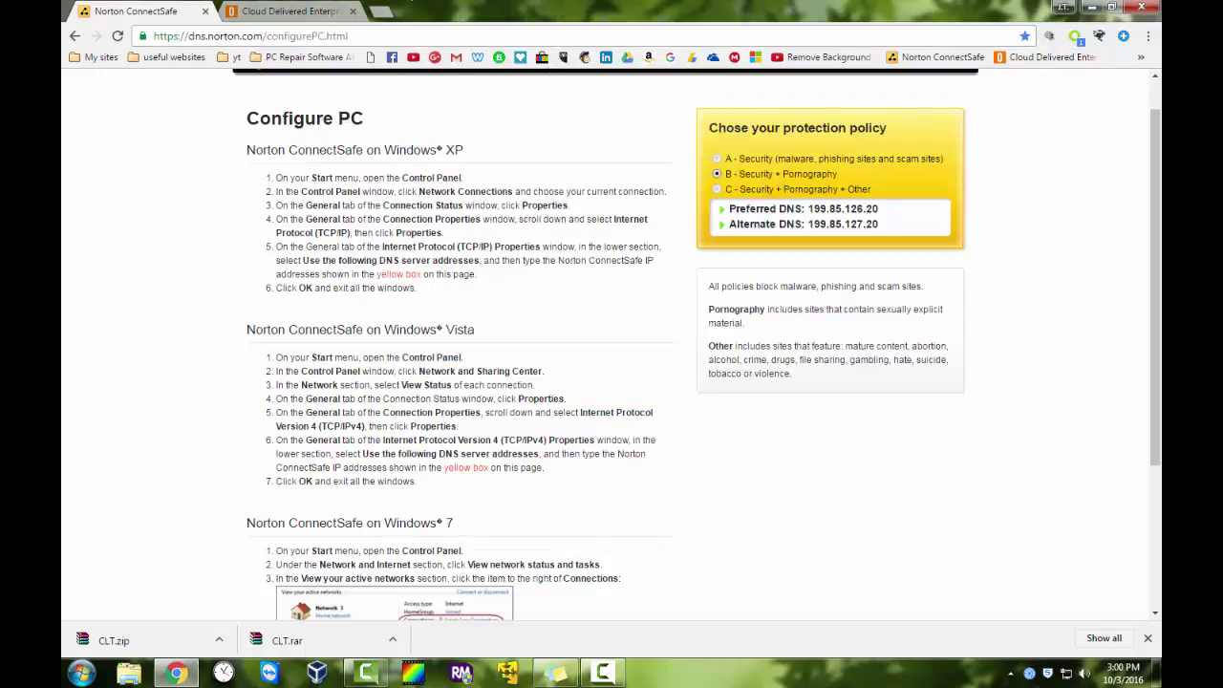
pyautogui.click(382, 10)
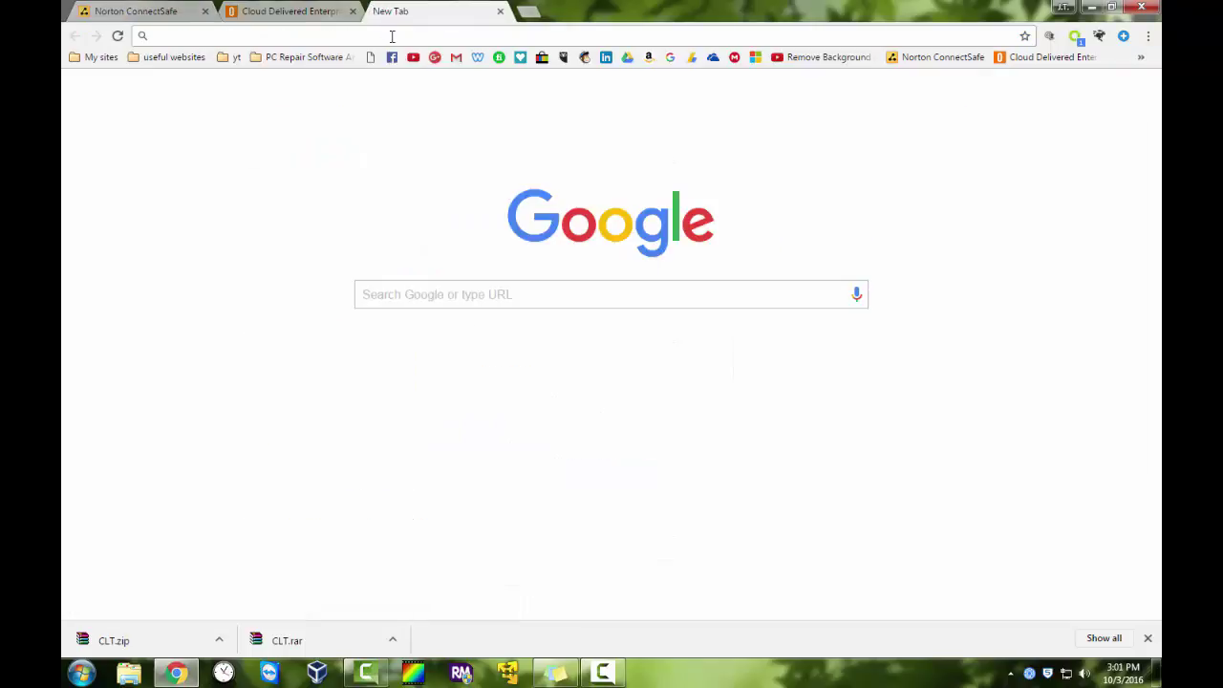
pyautogui.write('porn')
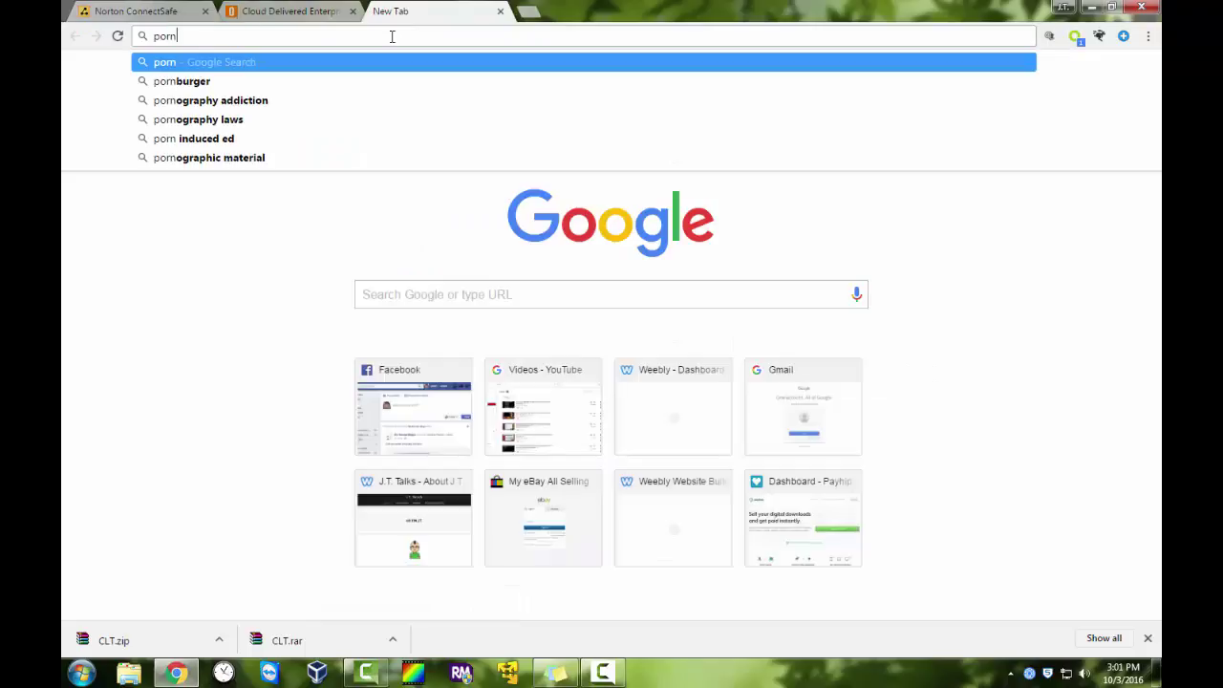
pyautogui.press('Return')
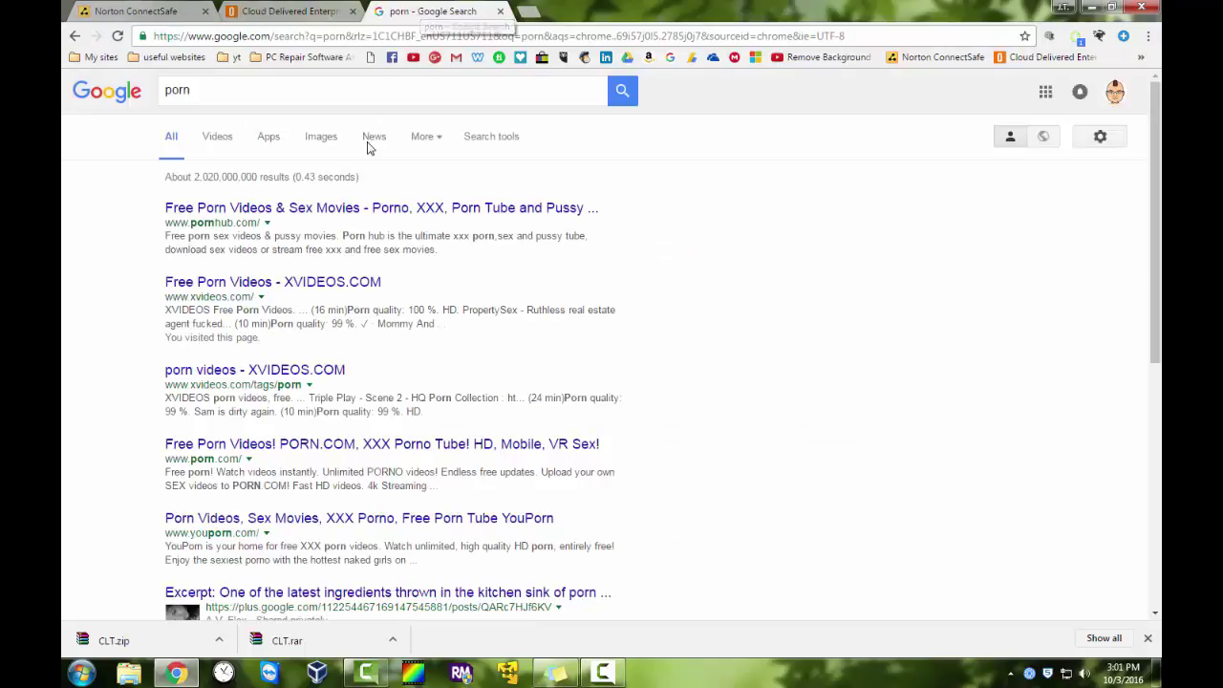
# - Open the first result, then XVIDEOS.COM, confirming it is blocked as Pornography
pyautogui.click(282, 210)
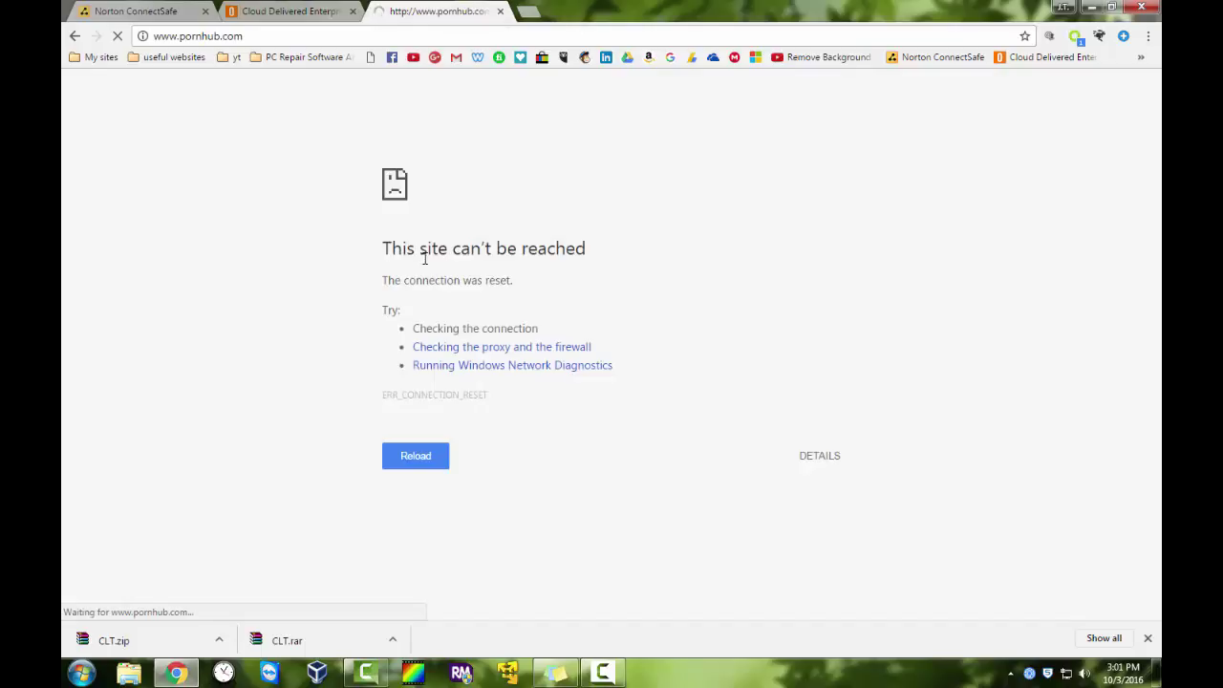
pyautogui.click(75, 37)
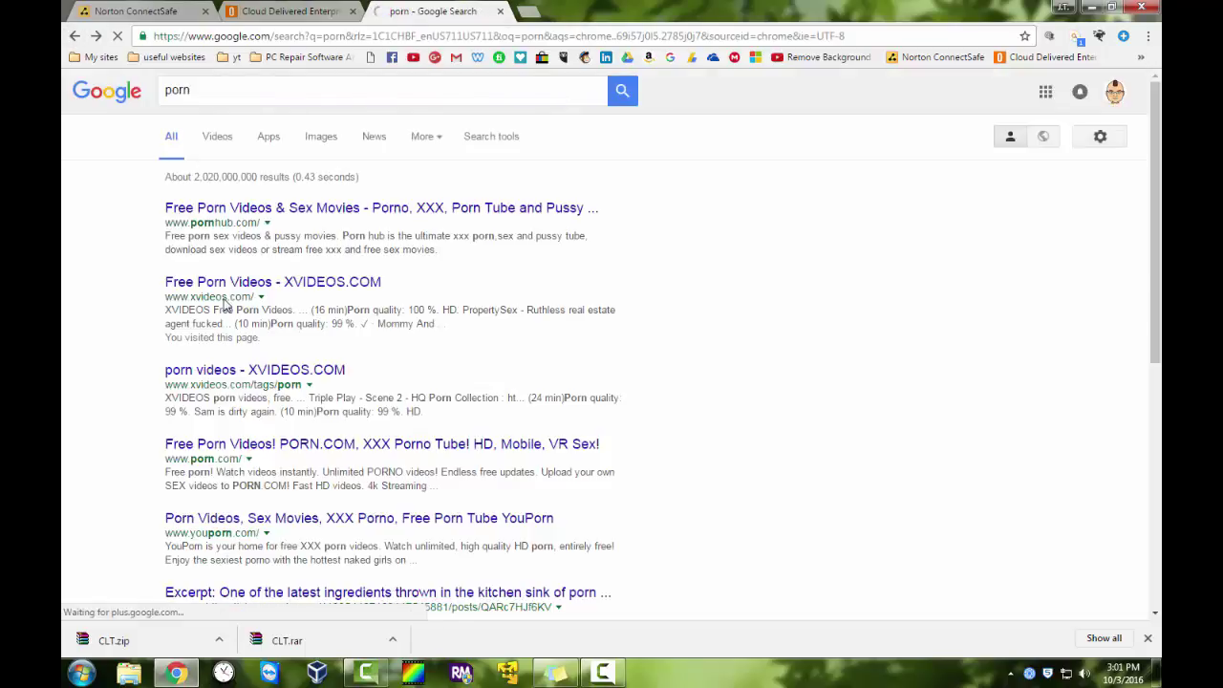
pyautogui.click(219, 292)
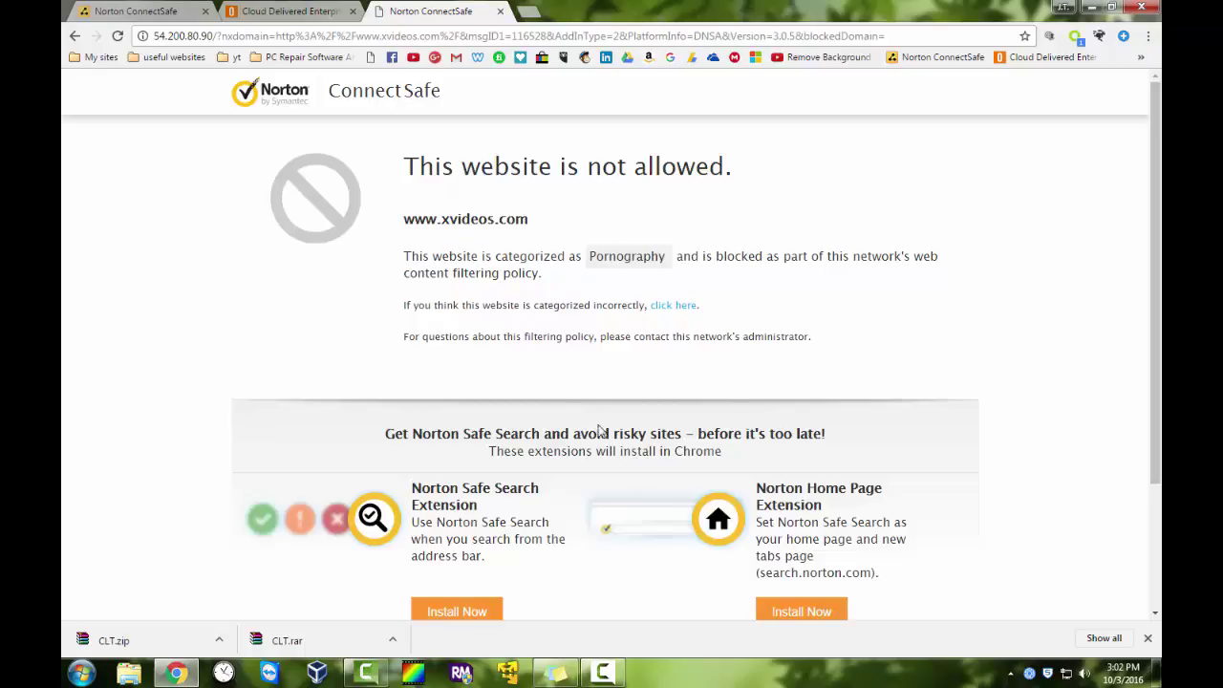
pyautogui.moveTo(1156, 115)
pyautogui.mouseDown()
pyautogui.moveTo(1158, 176)
pyautogui.moveTo(1157, 119)
pyautogui.mouseUp()
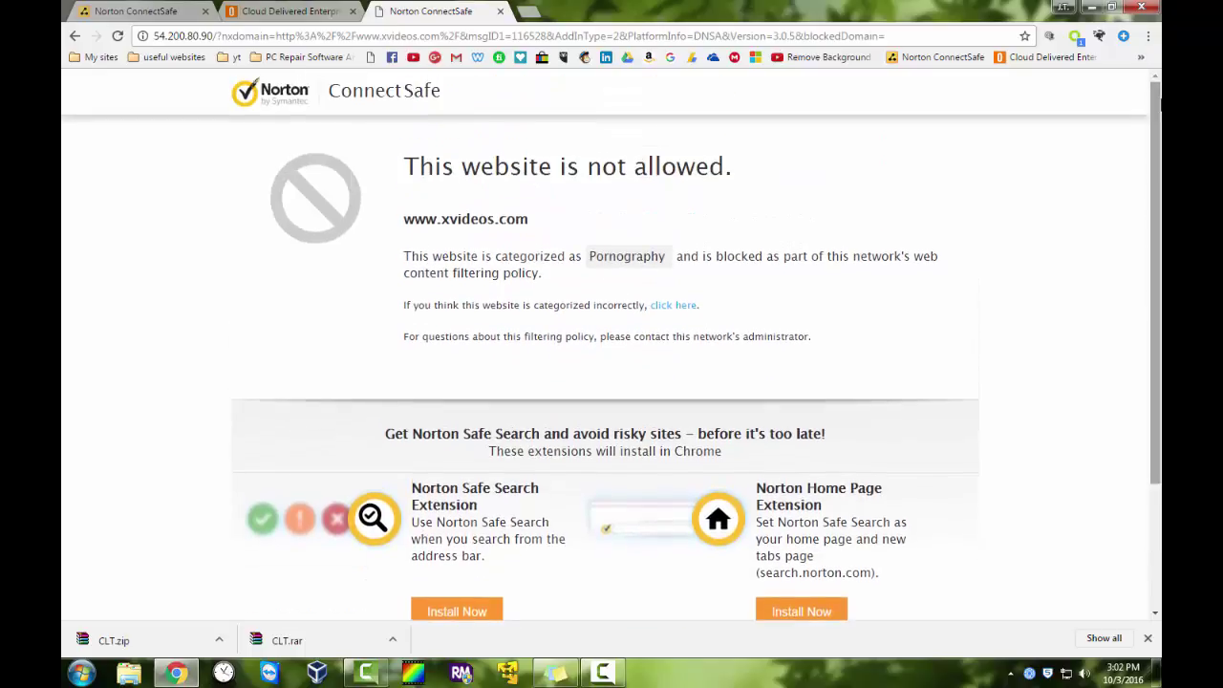
# - Search Google for 'malicious url' in a new tab and open the WICAR.org result
pyautogui.click(538, 10)
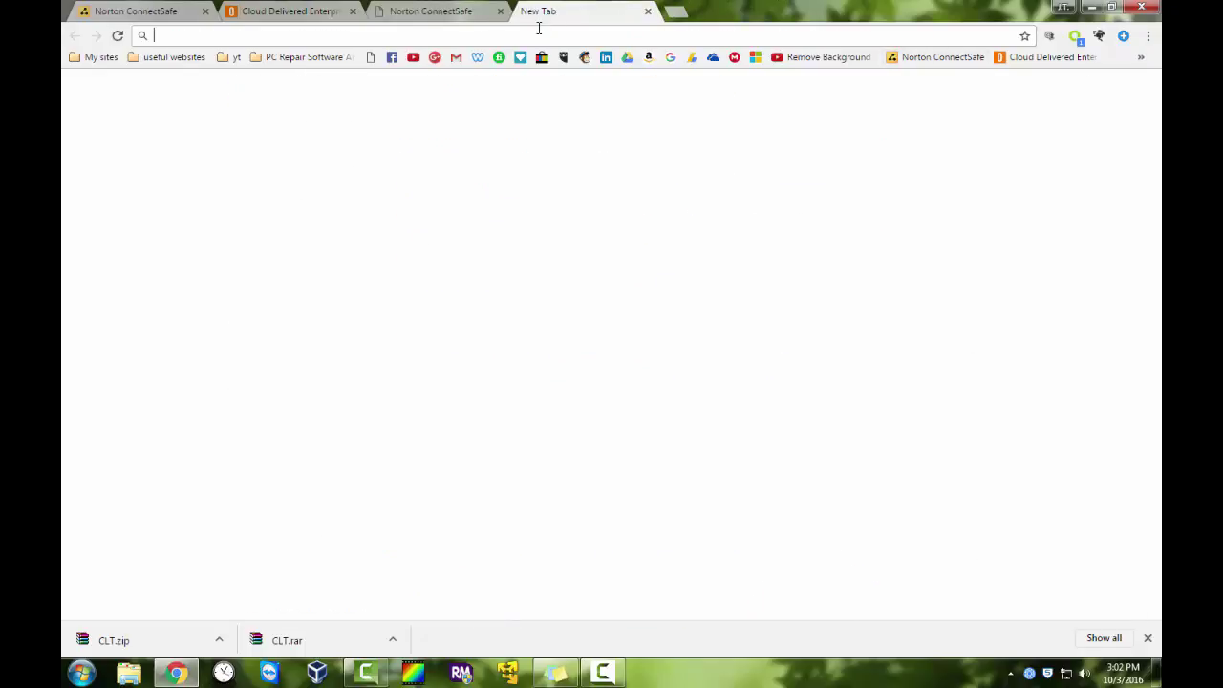
pyautogui.write('maliciou')
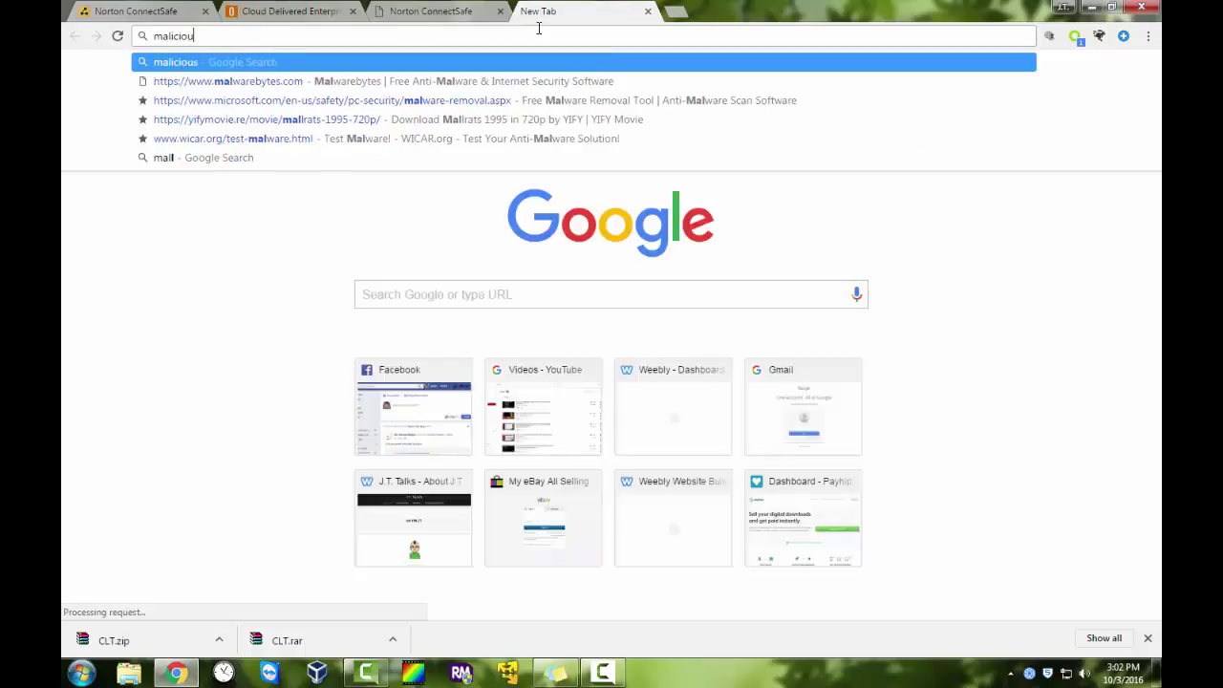
pyautogui.write('s url test')
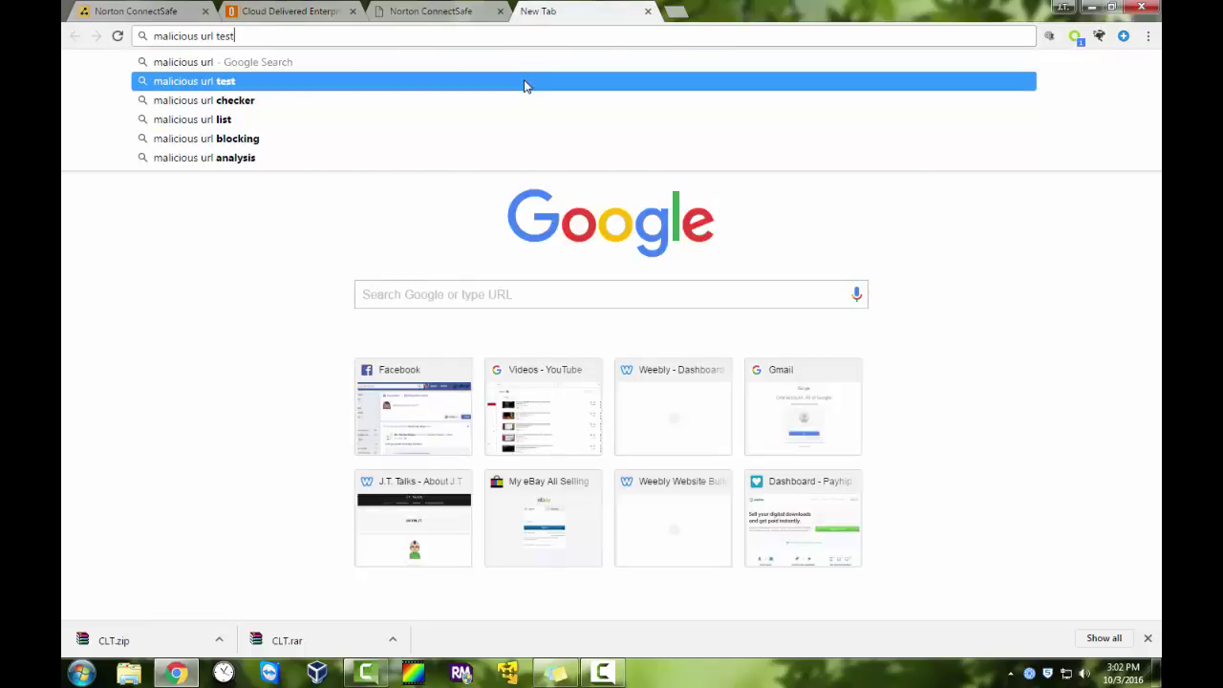
pyautogui.click(526, 81)
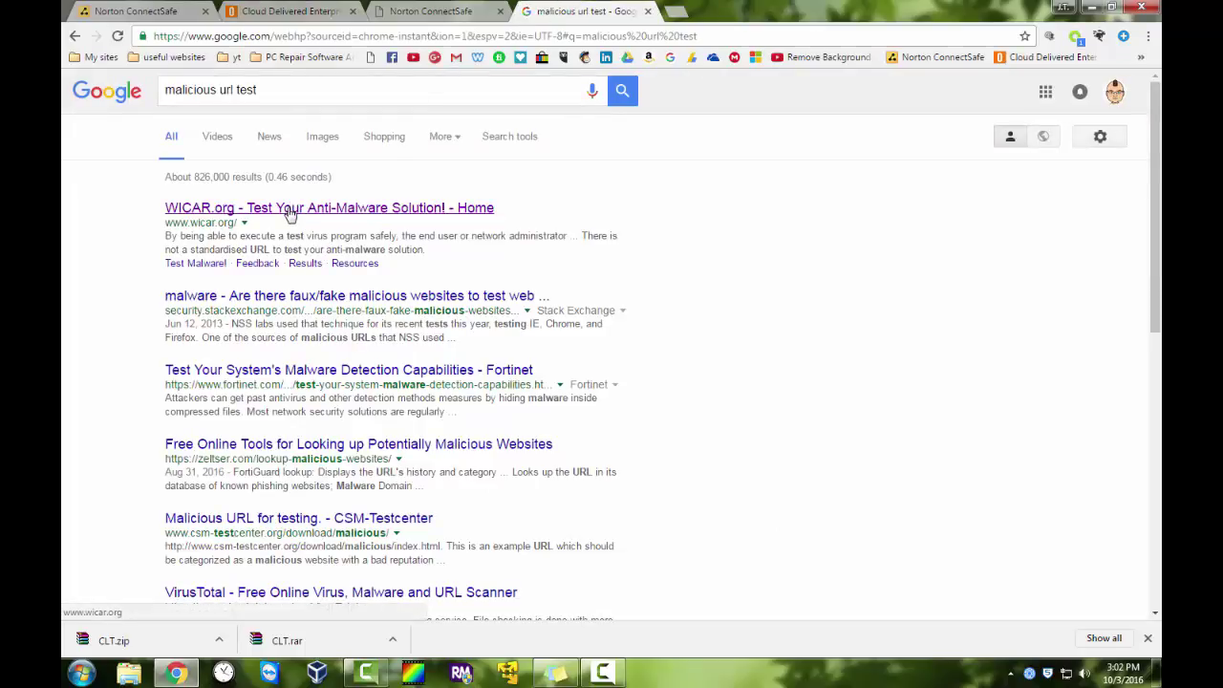
pyautogui.click(291, 208)
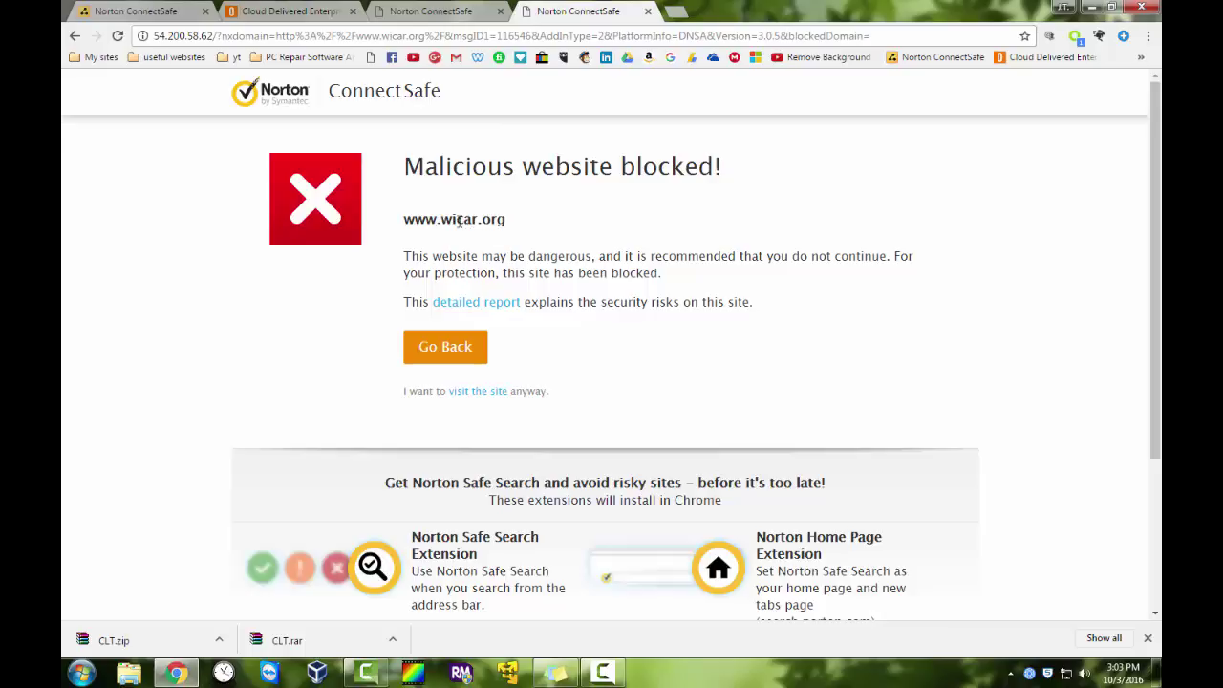
pyautogui.moveTo(441, 217); pyautogui.dragTo(484, 222)
pyautogui.click(484, 222)
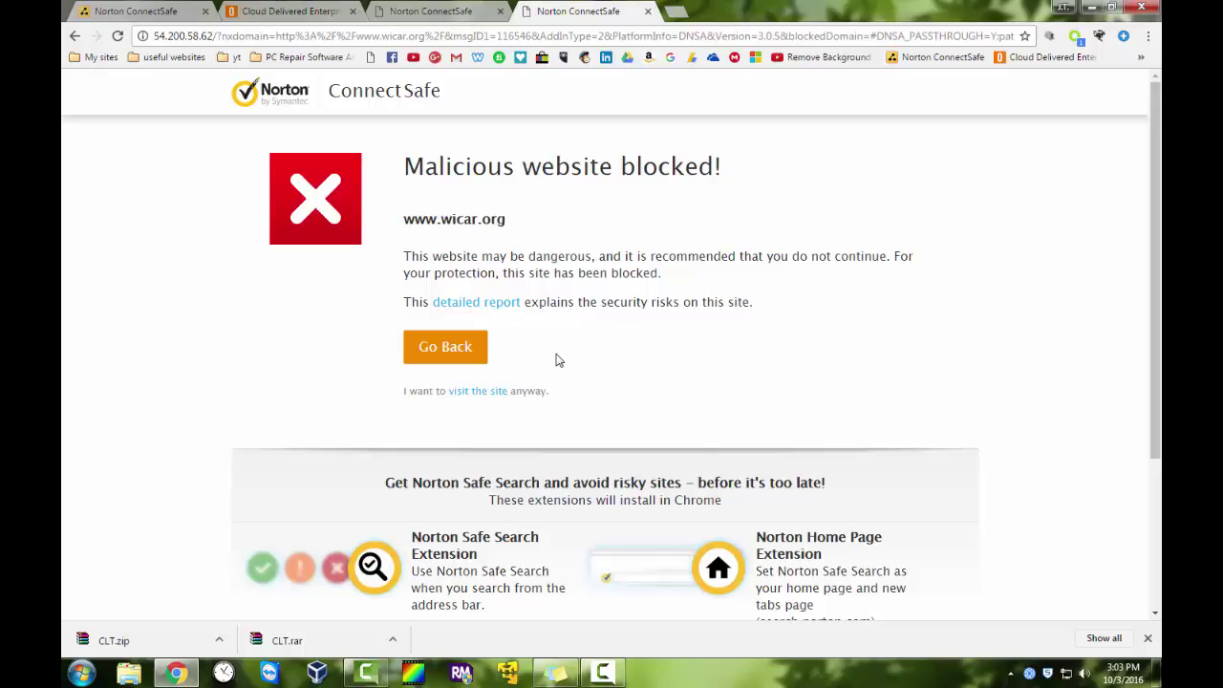
pyautogui.click(489, 394)
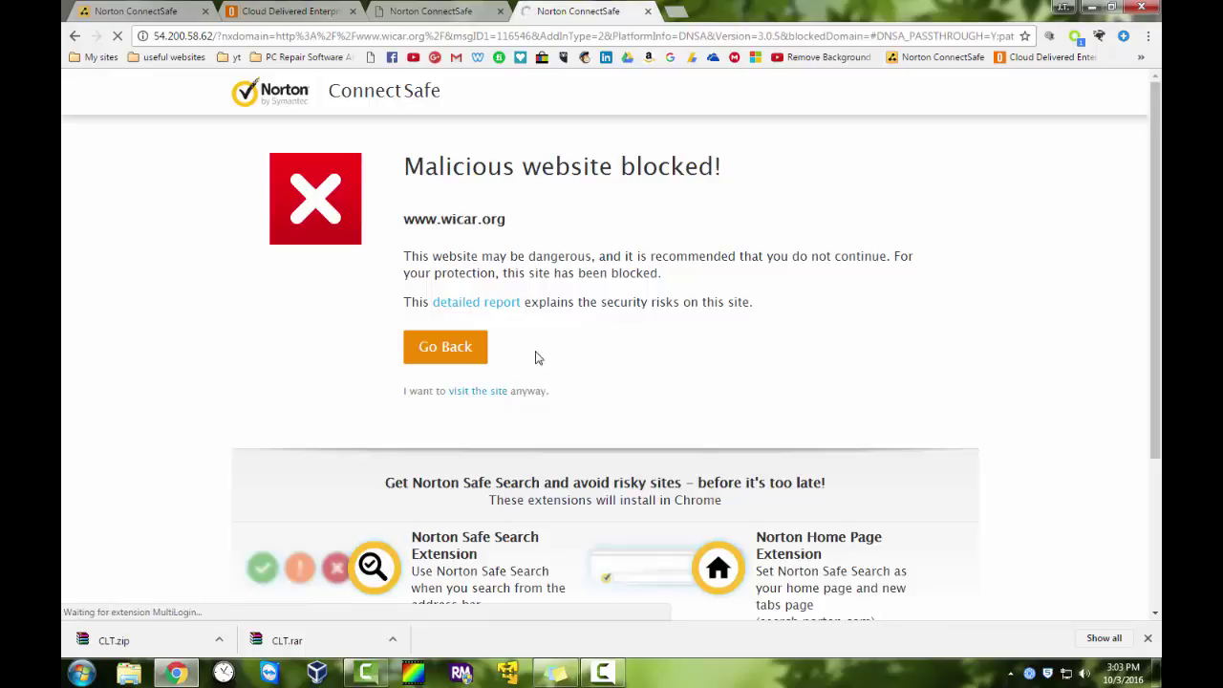
pyautogui.click(465, 395)
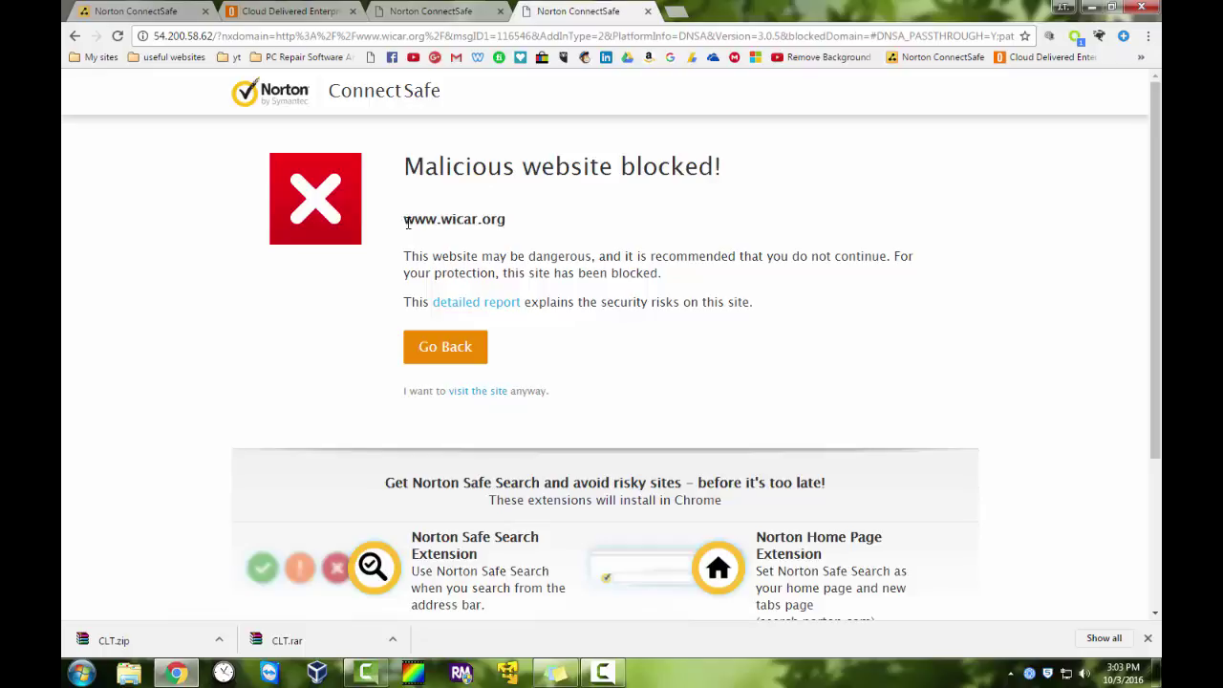
pyautogui.moveTo(407, 222); pyautogui.dragTo(509, 224)
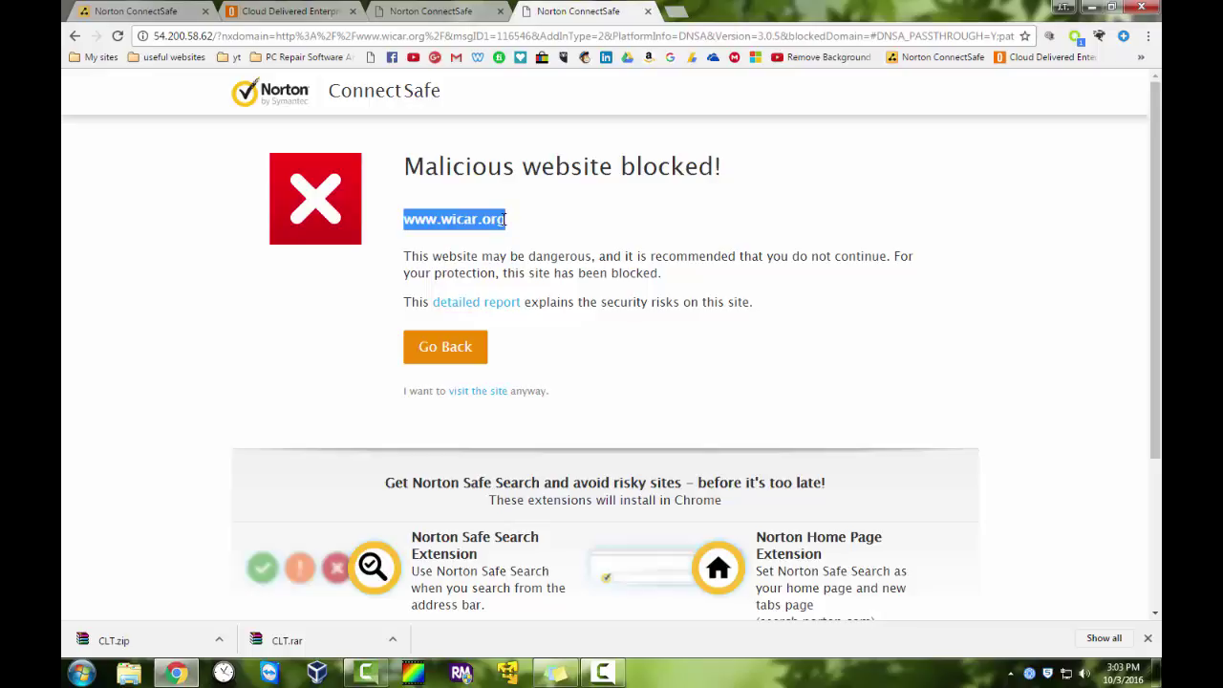
pyautogui.click(489, 220)
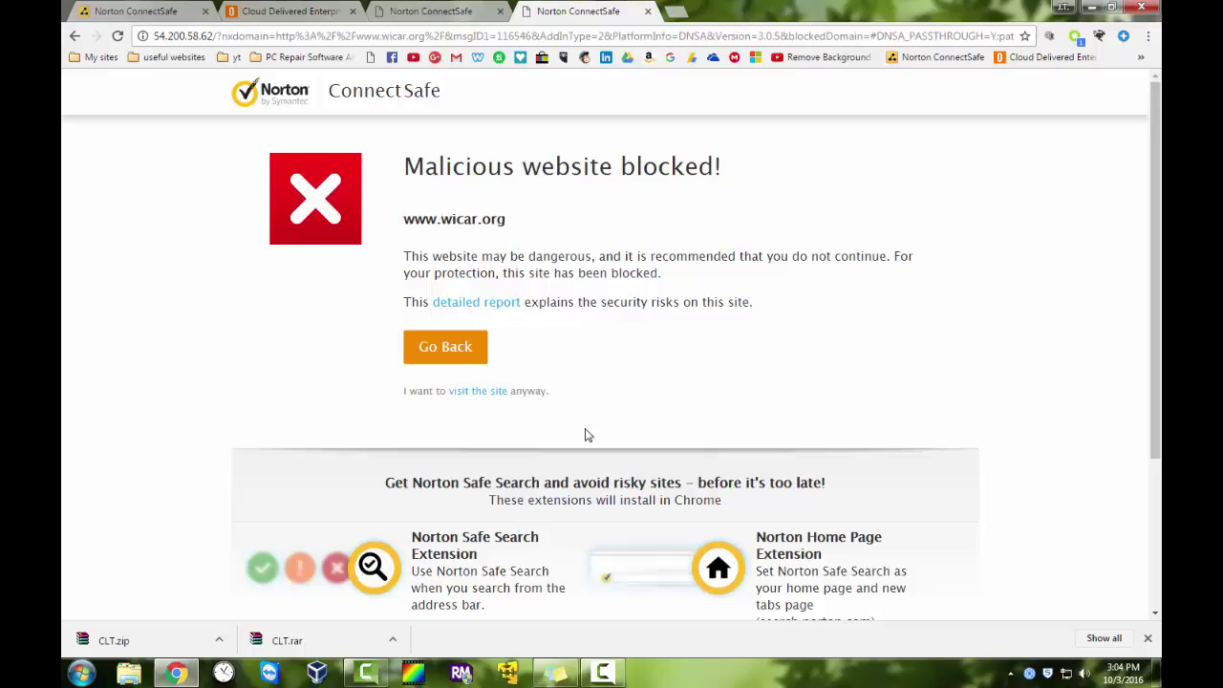
# - Review the Norton ConnectSafe Configure PC page, then return to the OpenDNS homepage tab
pyautogui.click(163, 10)
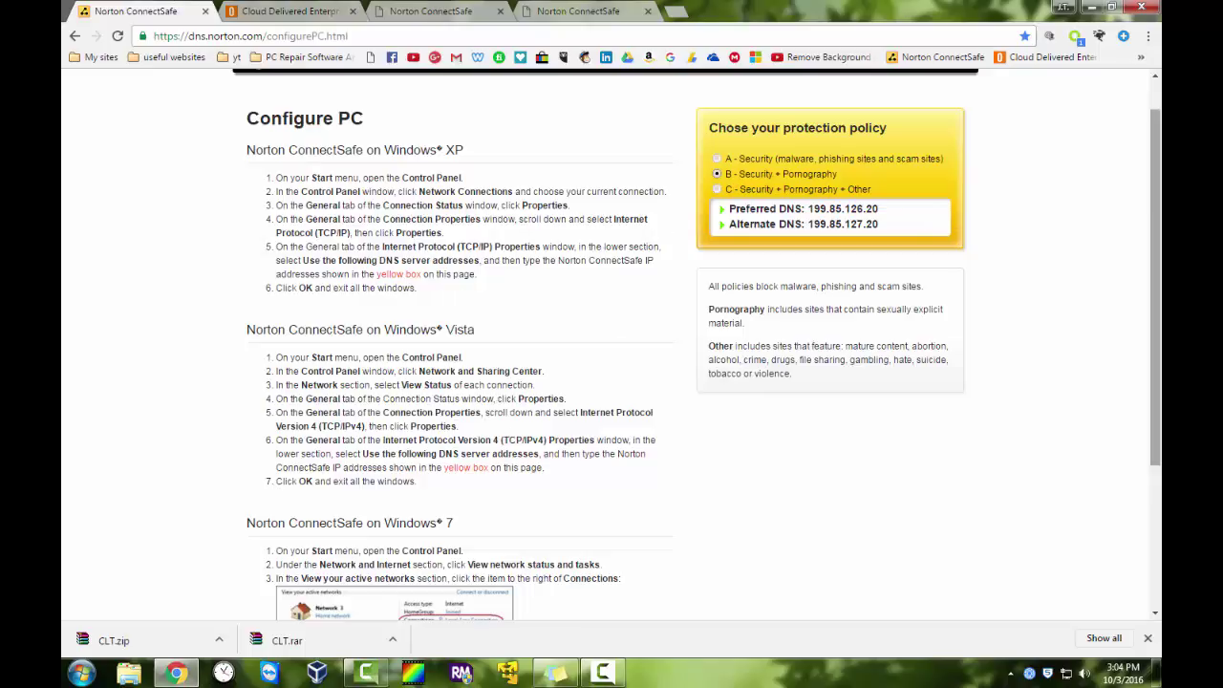
pyautogui.scroll(-2, 1158, 296)
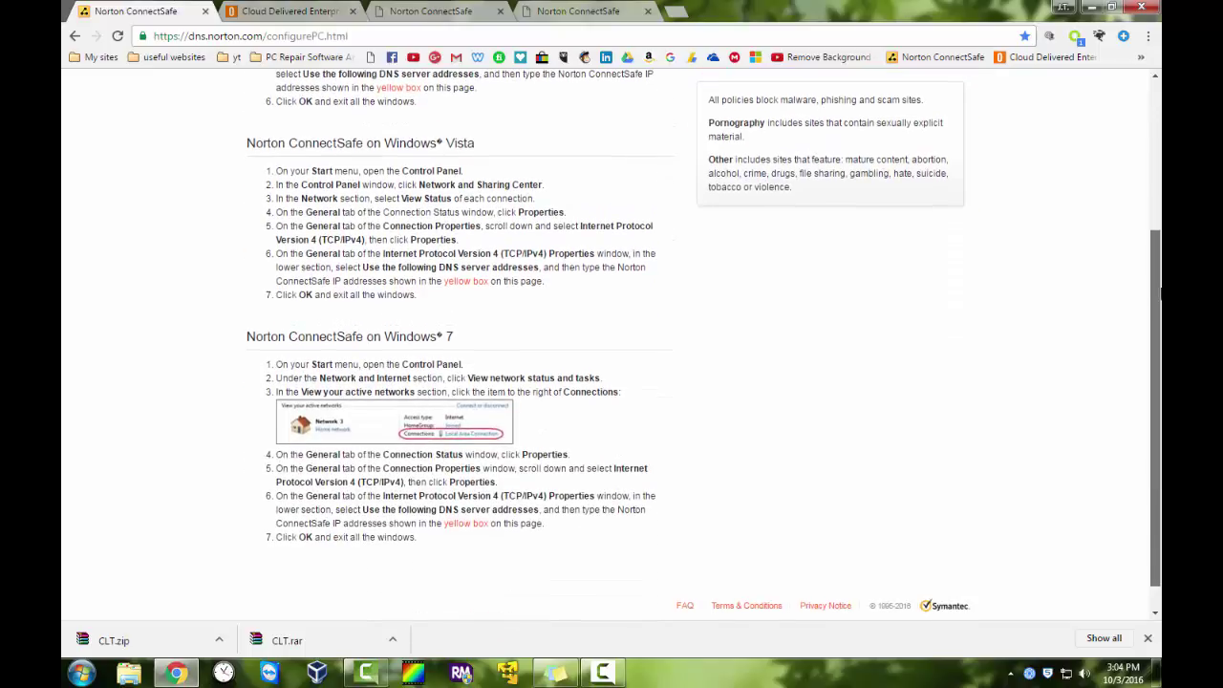
pyautogui.scroll(2, 1158, 287)
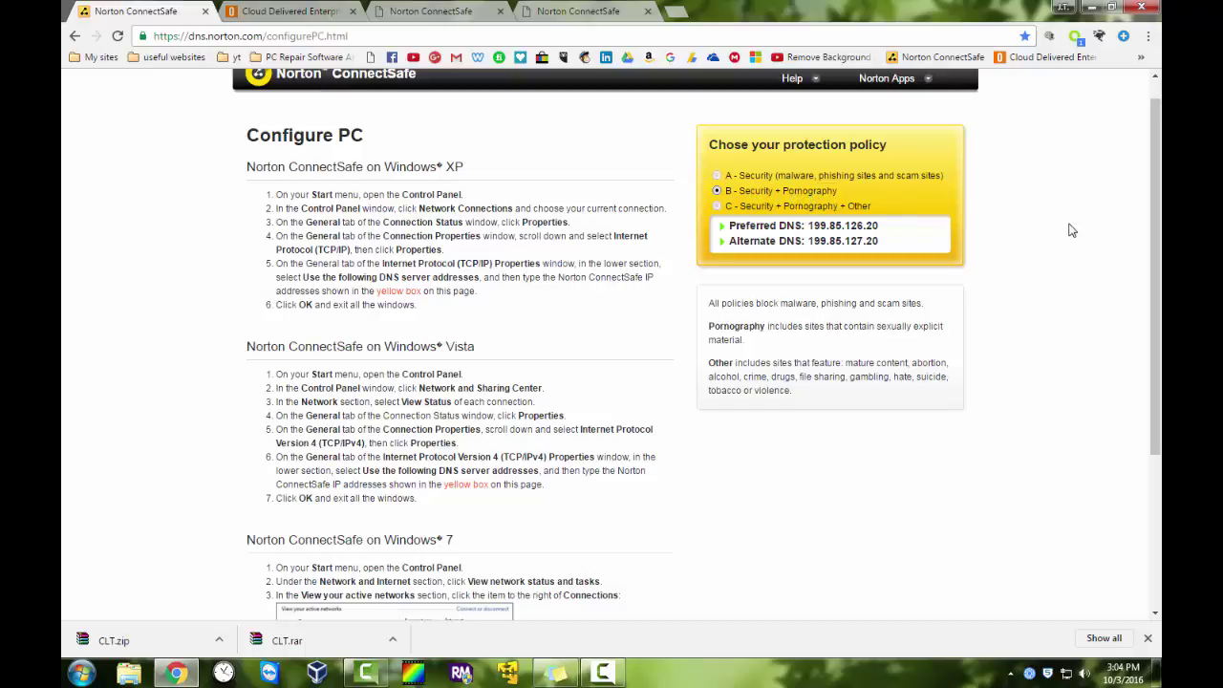
pyautogui.scroll(1, 1156, 229)
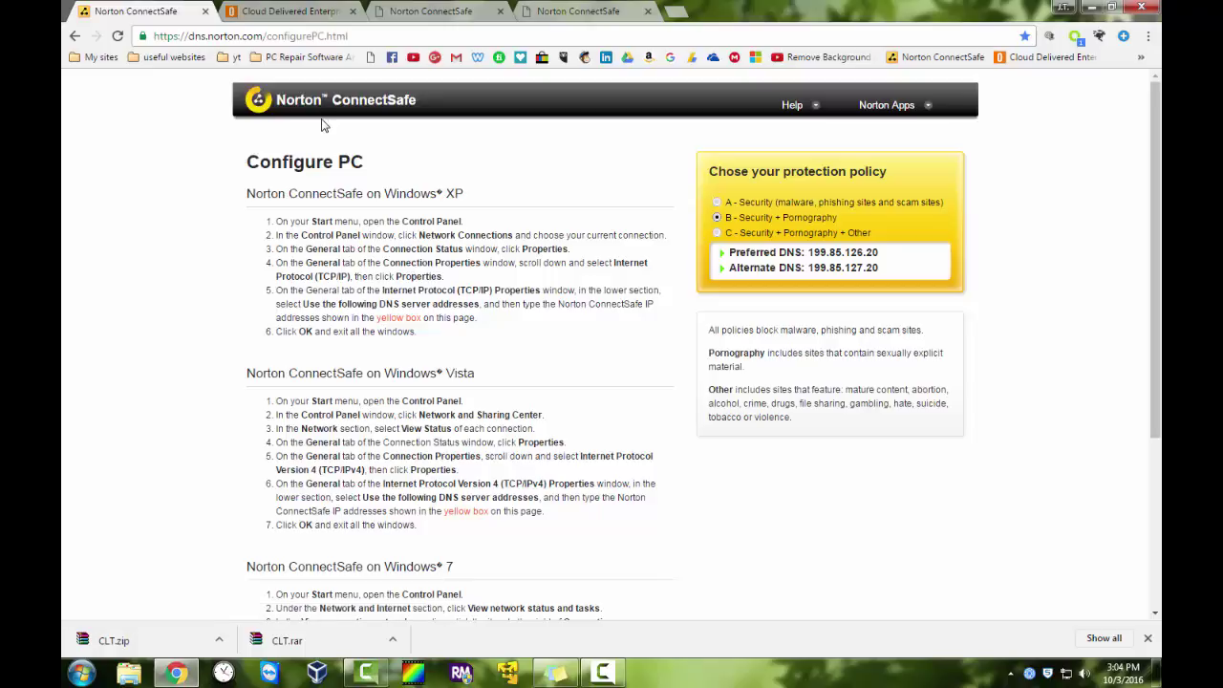
pyautogui.click(306, 14)
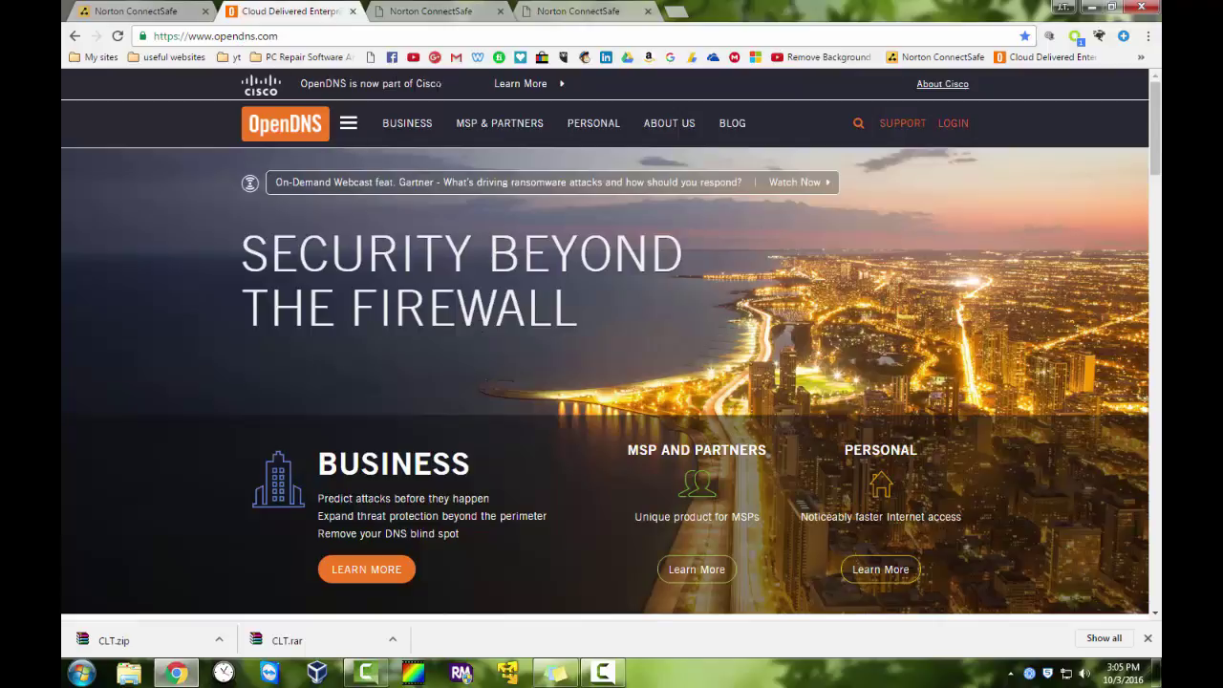
pyautogui.moveTo(416, 84); pyautogui.dragTo(441, 84)
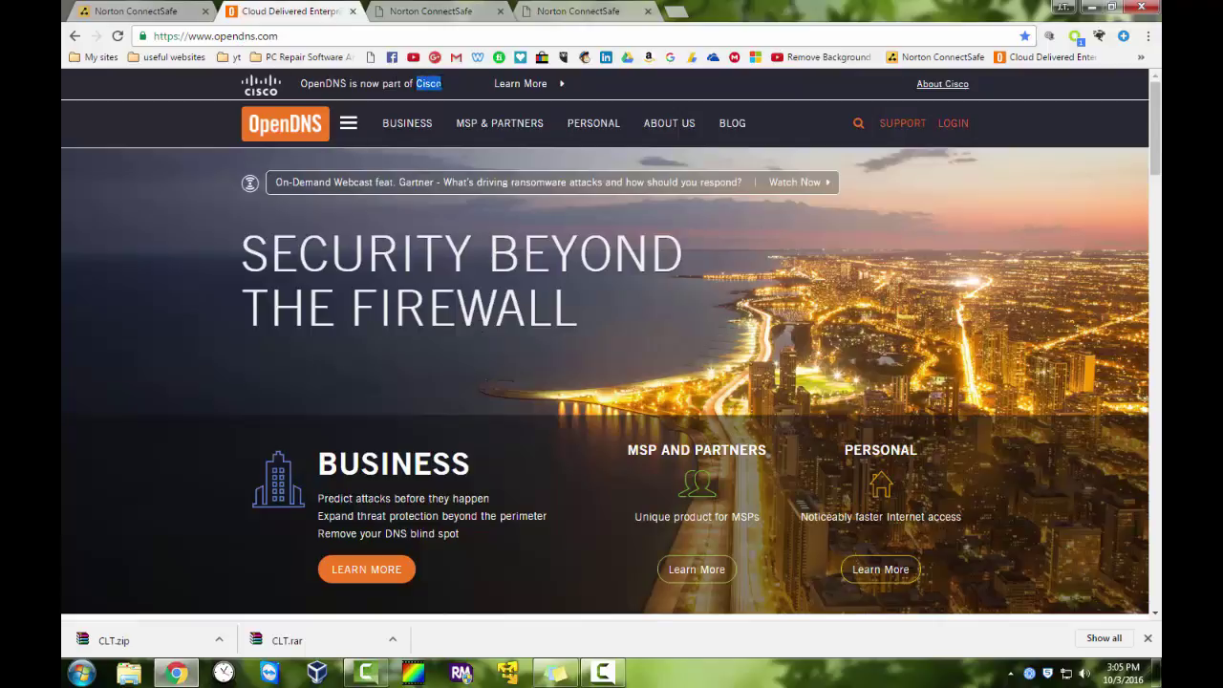